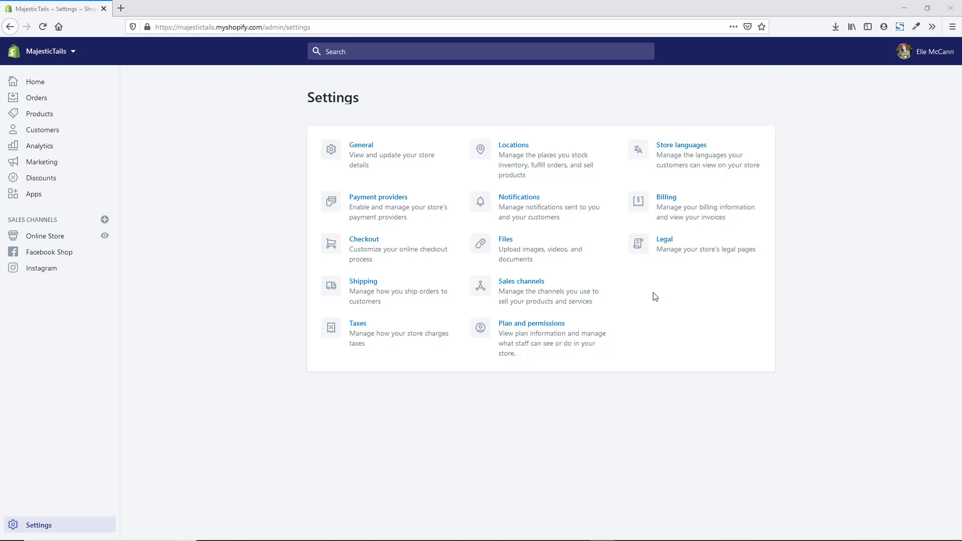
Open the store's Shipping settings and look over the sections for rates, packages and labels.
click(395, 304)
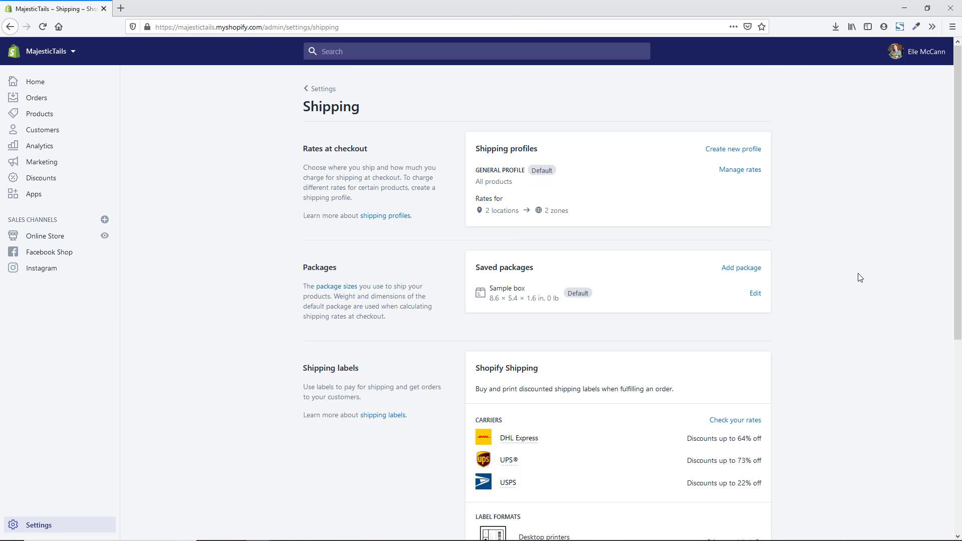
scroll(860, 277, down, 5)
scroll(860, 277, up, 5)
Examine the name and dimension settings of the saved Sample box package, and close them without changes.
click(756, 297)
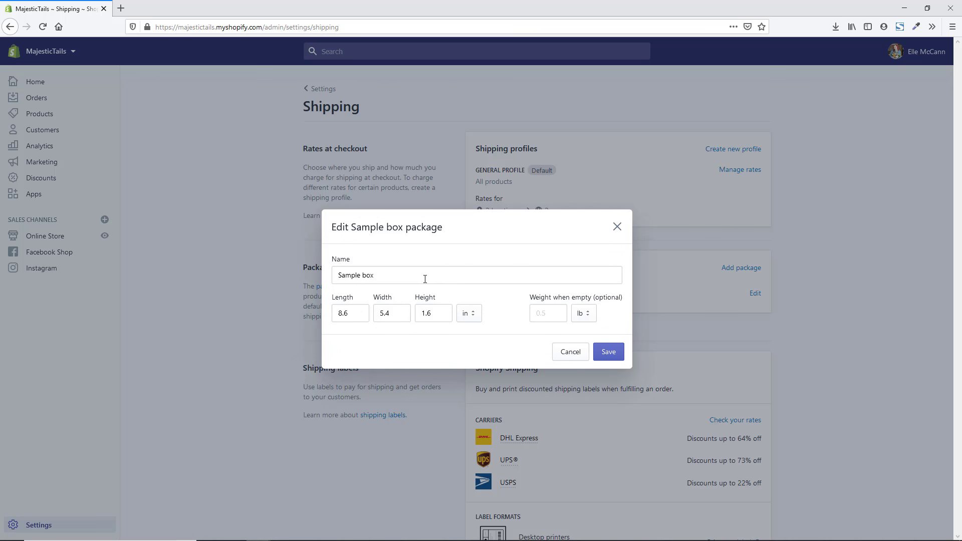
drag(425, 279, 333, 276)
click(617, 228)
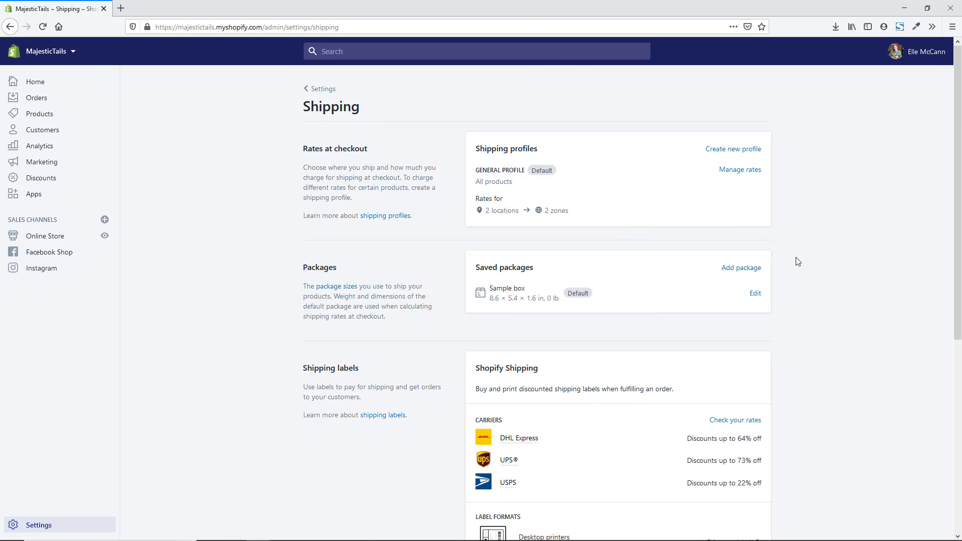
Examine the USPS carrier packaging and custom packaging options for a new package, and cancel without adding one.
click(737, 275)
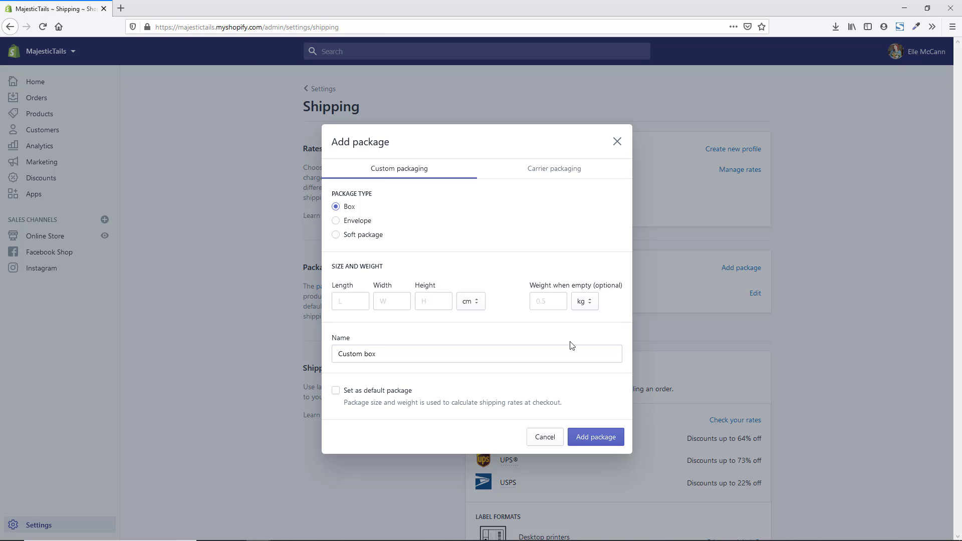
click(564, 170)
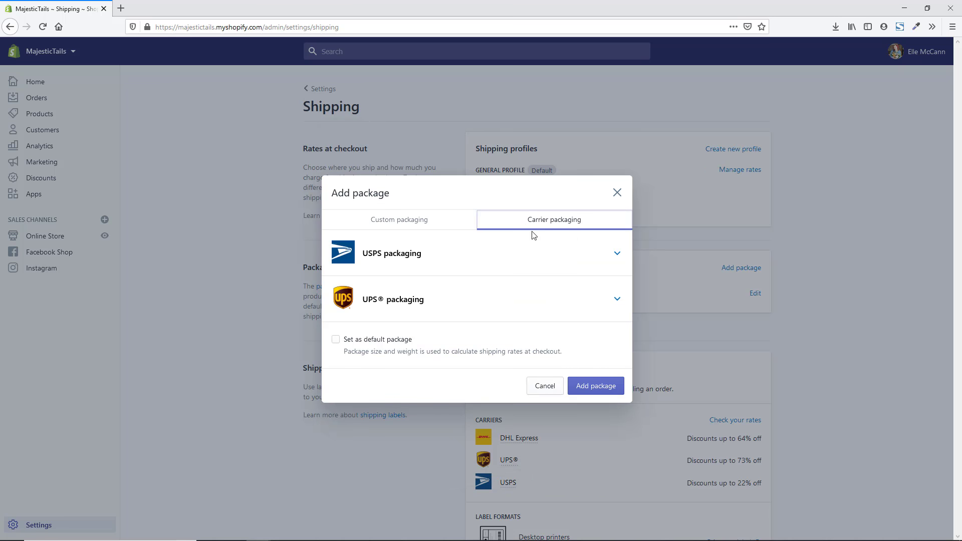
click(604, 261)
scroll(486, 151, down, 1)
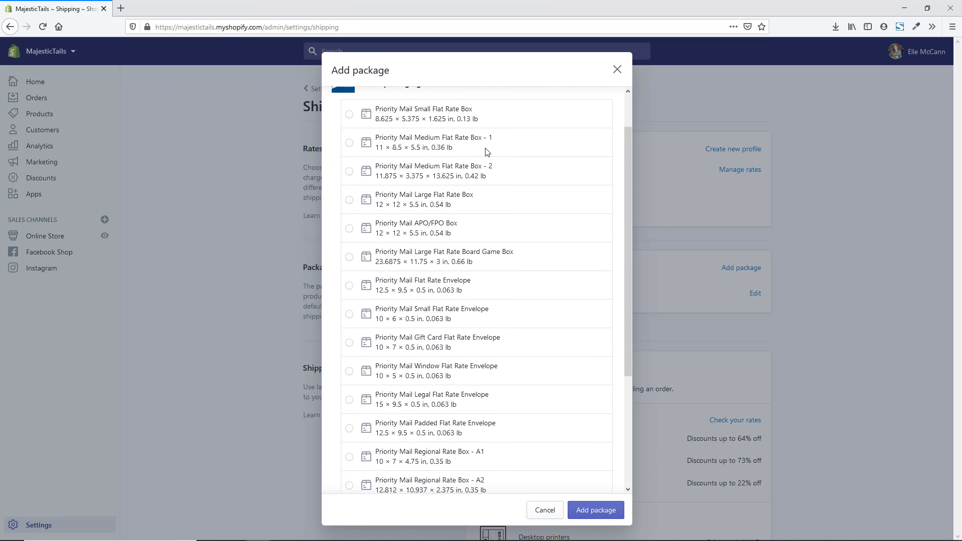
scroll(486, 152, down, 3)
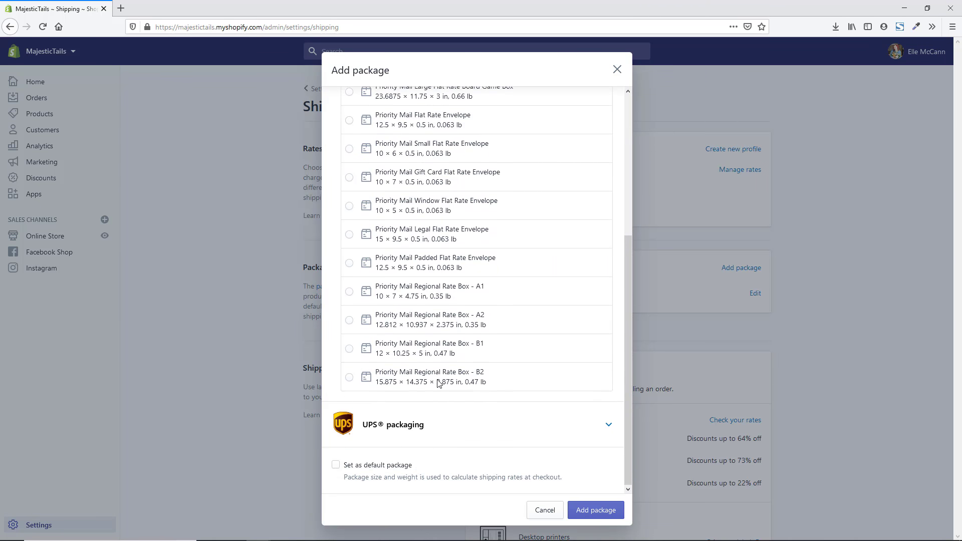
scroll(543, 388, up, 5)
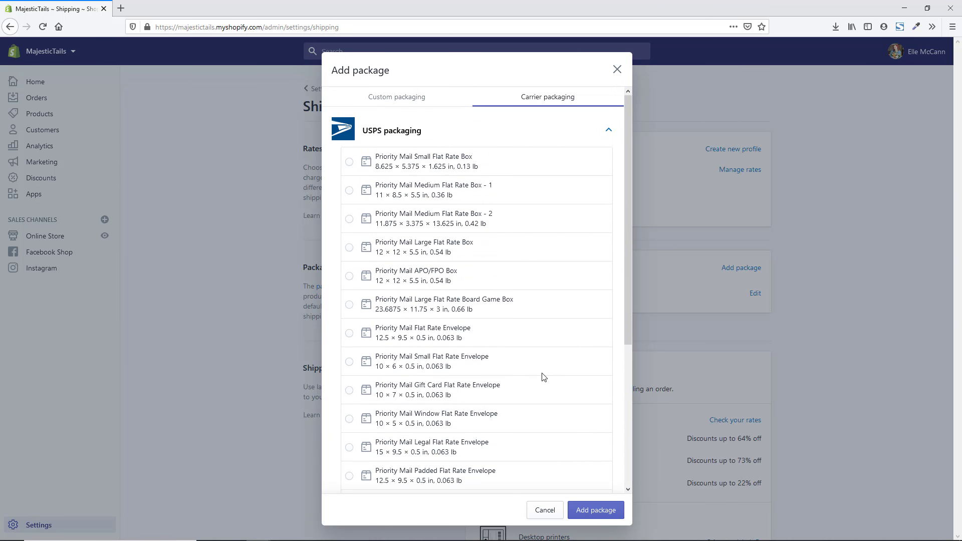
scroll(543, 377, down, 5)
scroll(545, 374, up, 5)
click(445, 156)
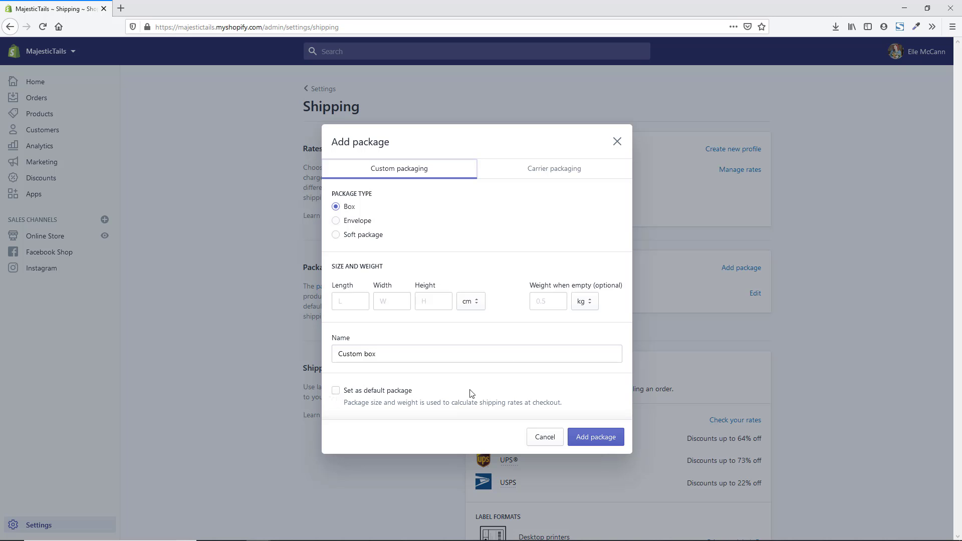
click(553, 444)
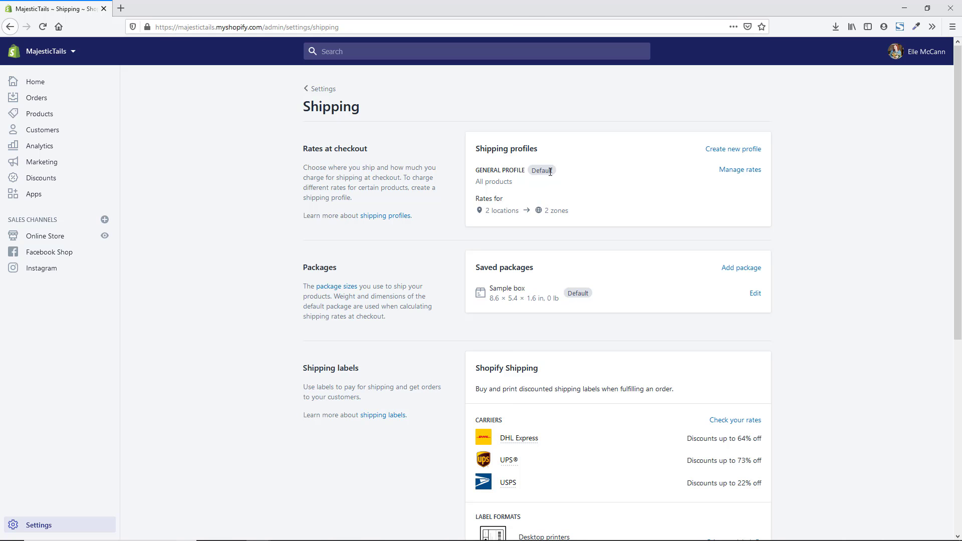
Open the rates of the General profile and look through the products it covers.
click(740, 170)
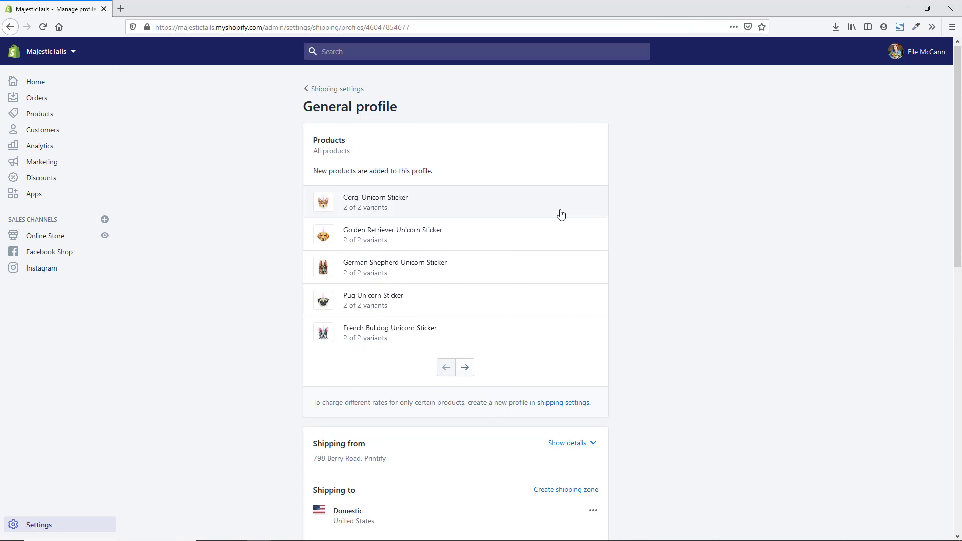
scroll(560, 215, down, 2)
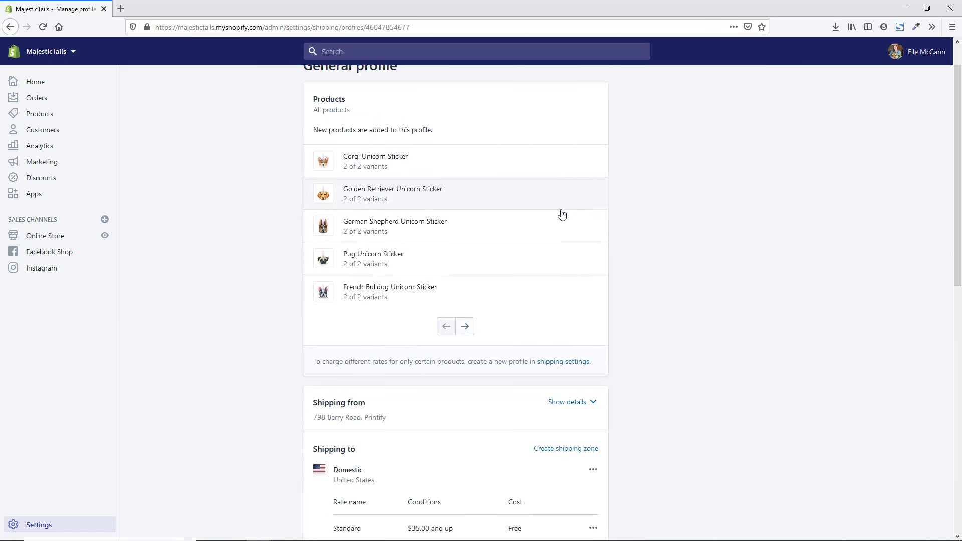
click(465, 320)
click(465, 320)
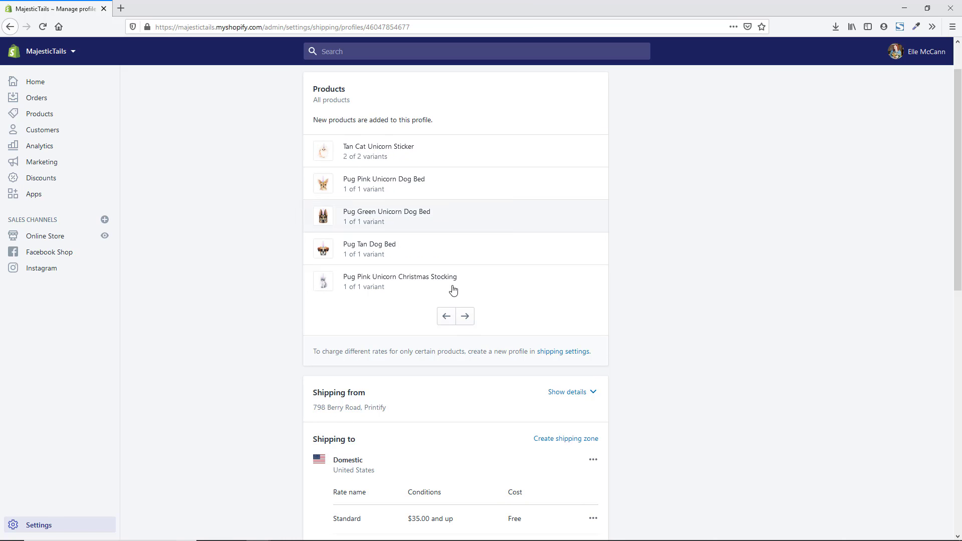
Review the profile's shipping origin details and the rates of its Domestic and Rest of the World zones.
scroll(637, 339, down, 4)
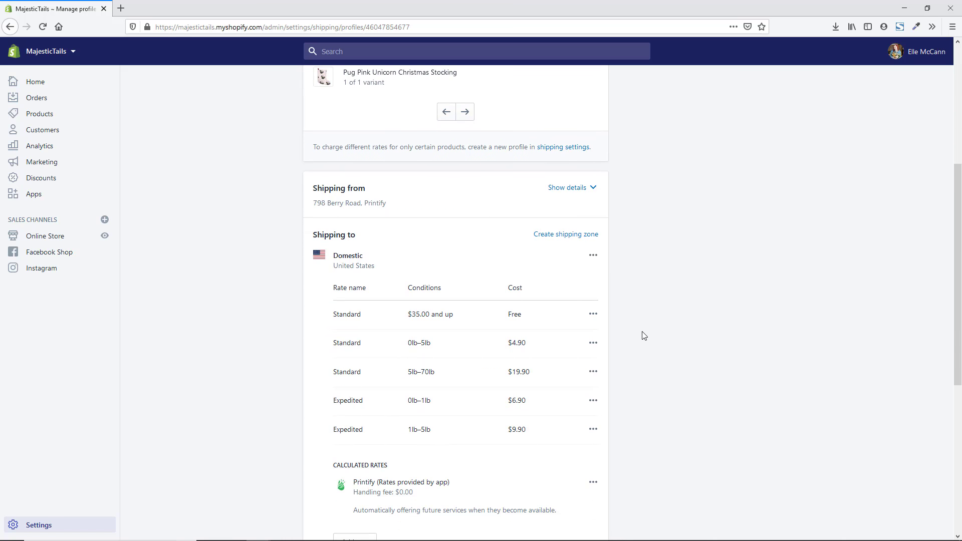
click(586, 188)
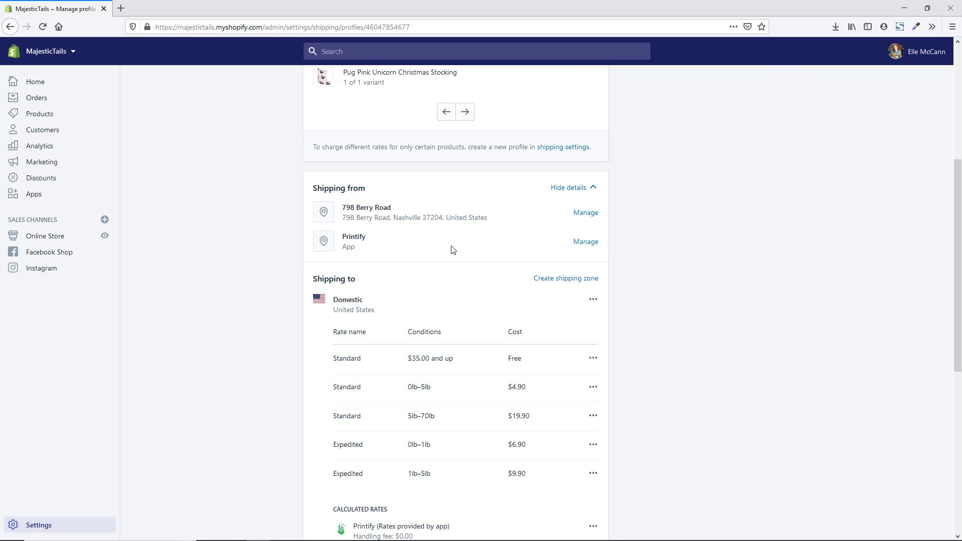
click(573, 190)
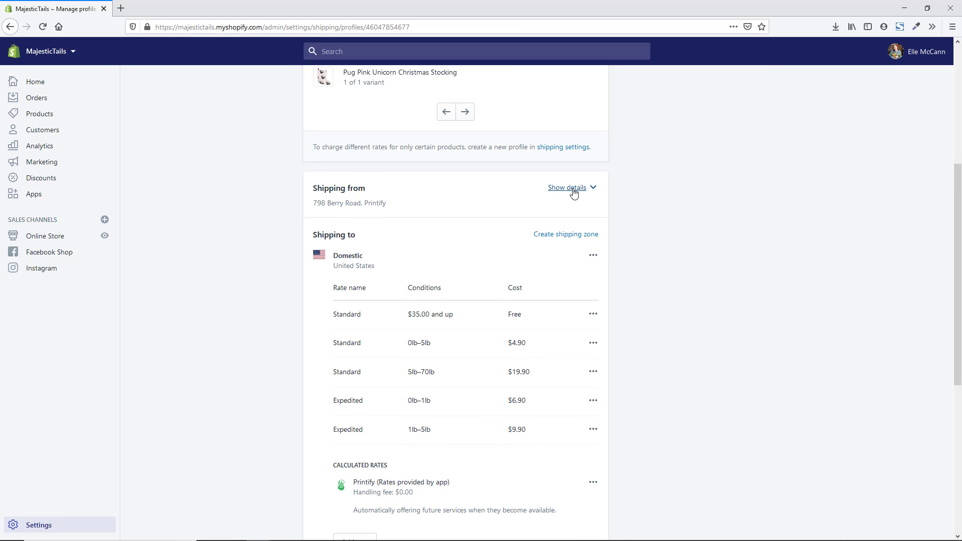
scroll(574, 192, down, 2)
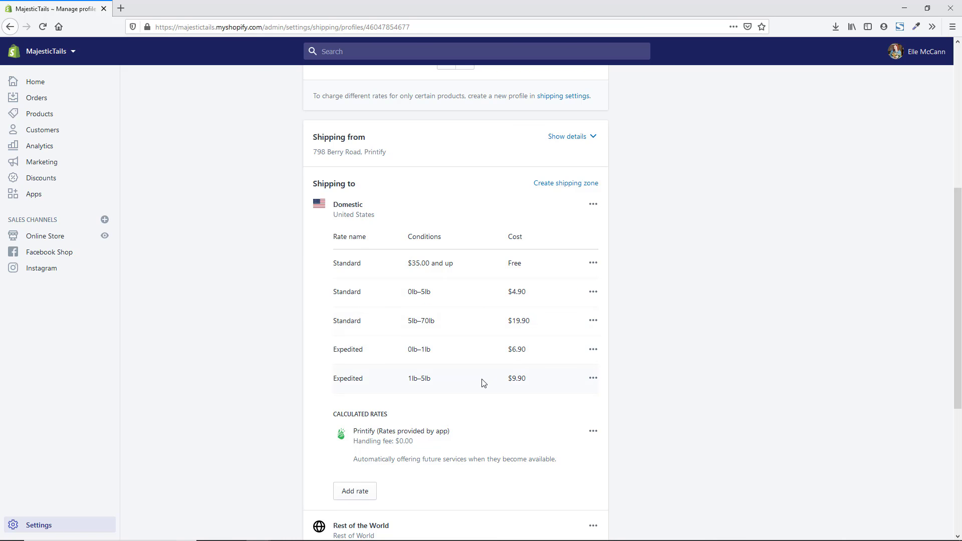
scroll(483, 379, down, 4)
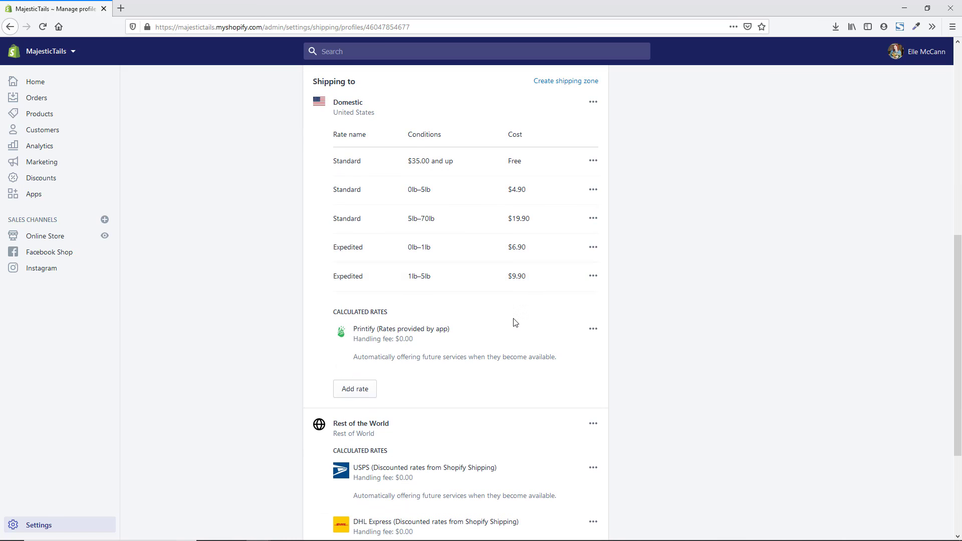
scroll(526, 326, up, 3)
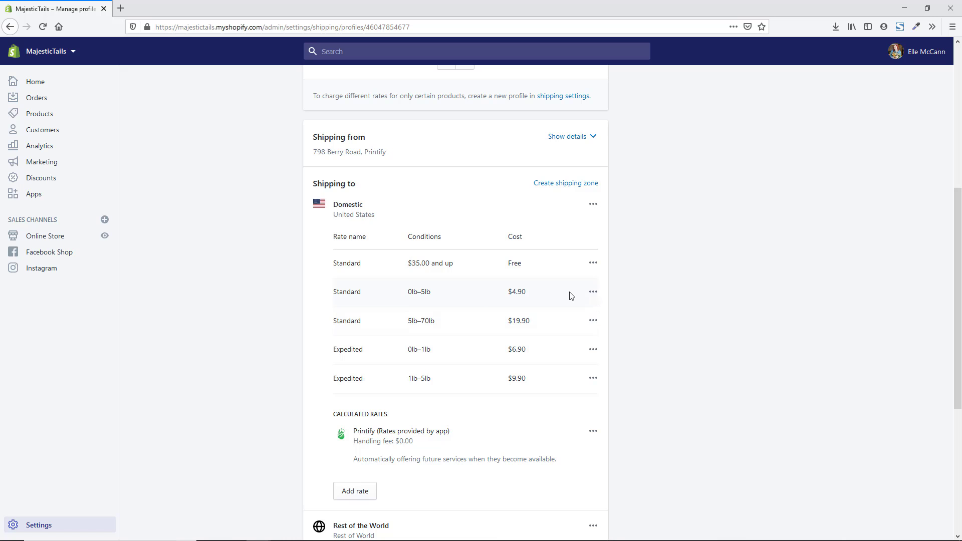
Examine the weight-based and price-based condition options of the domestic Standard 0lb–5lb rate, and cancel without changes.
click(594, 292)
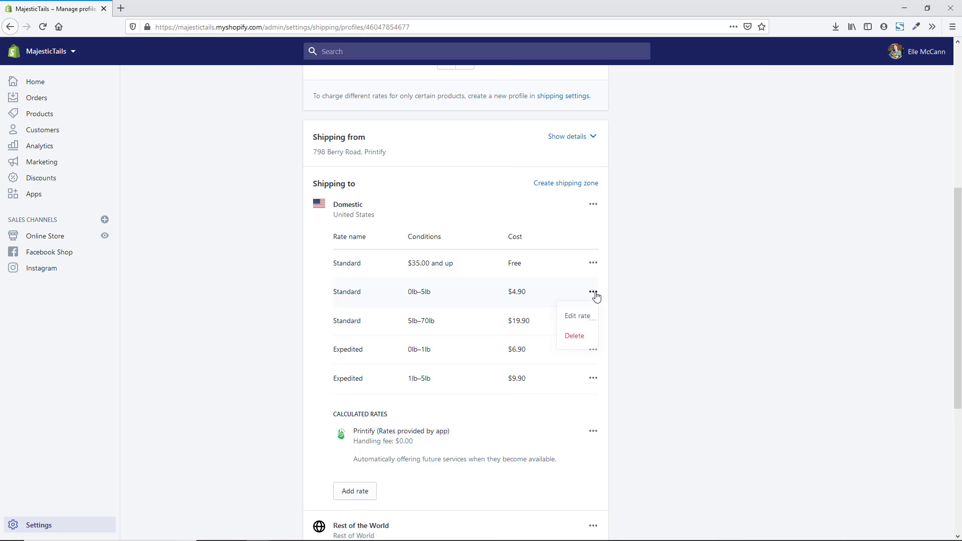
click(576, 320)
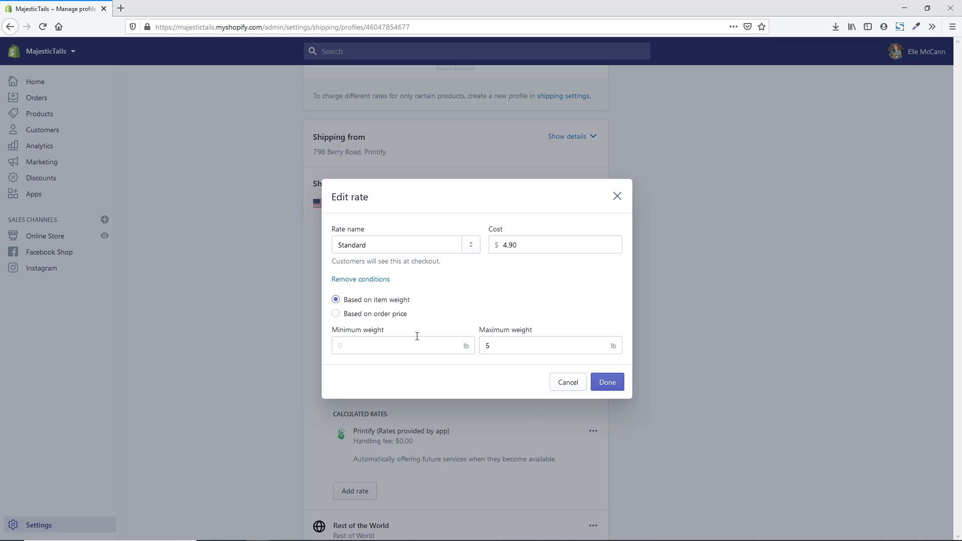
click(359, 315)
click(579, 386)
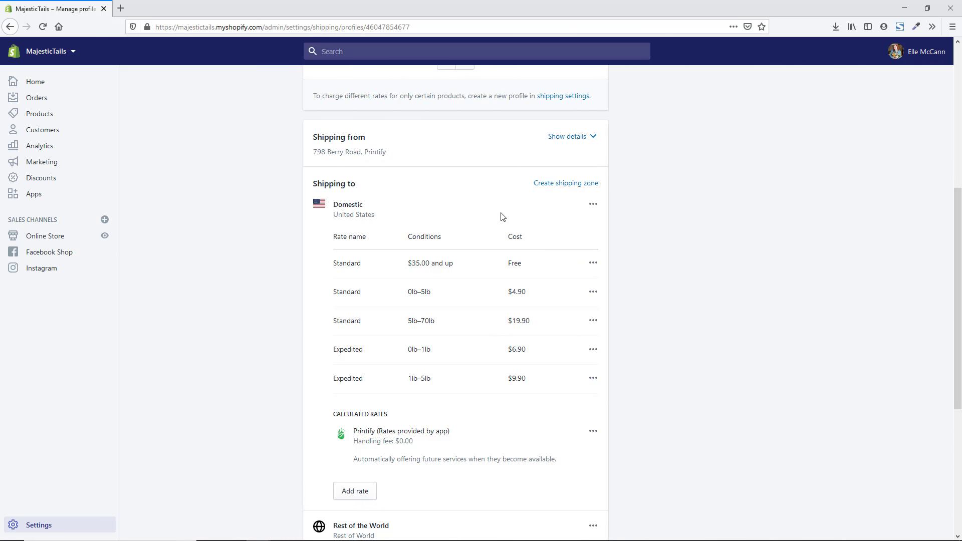
Create a shipping zone named Canada that includes Canada with all of its provinces.
click(582, 186)
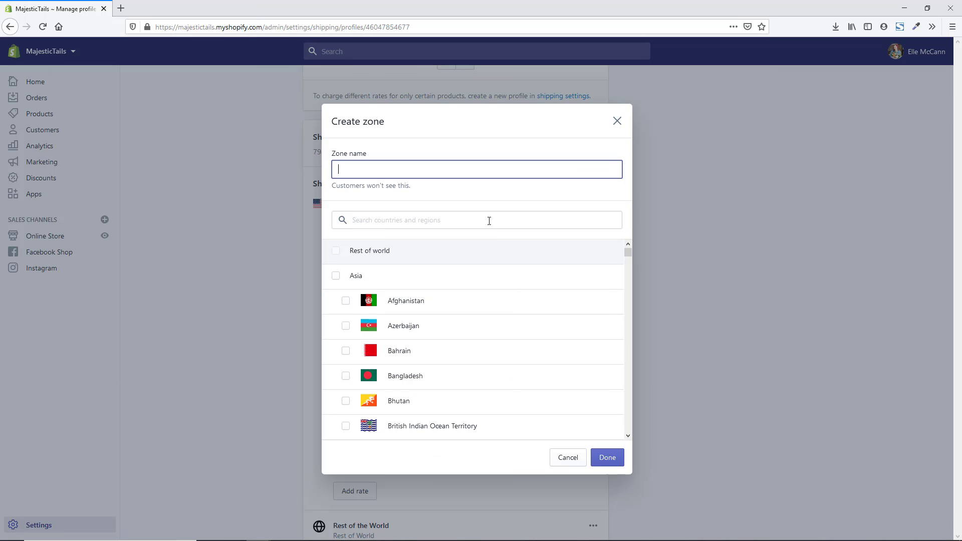
click(489, 223)
text(cand)
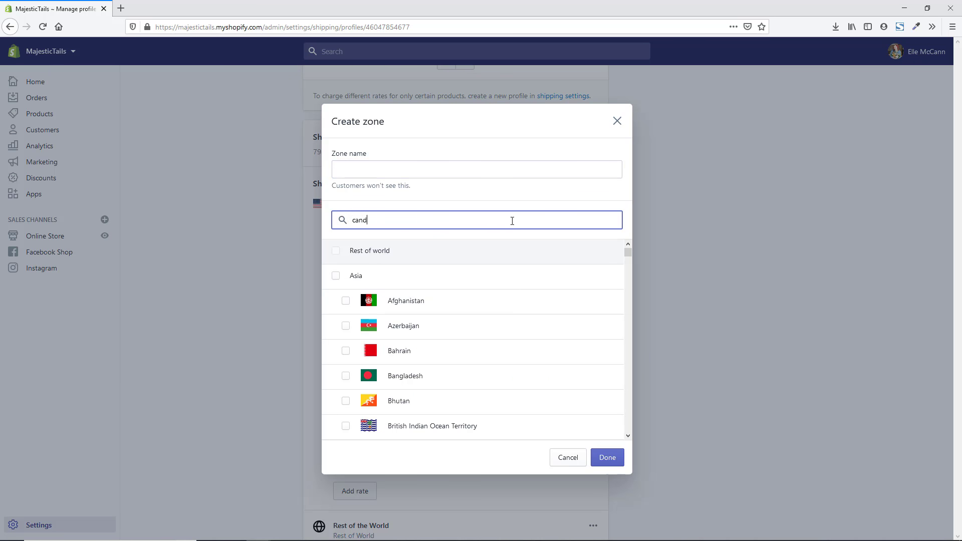
key(BackSpace)
text(a)
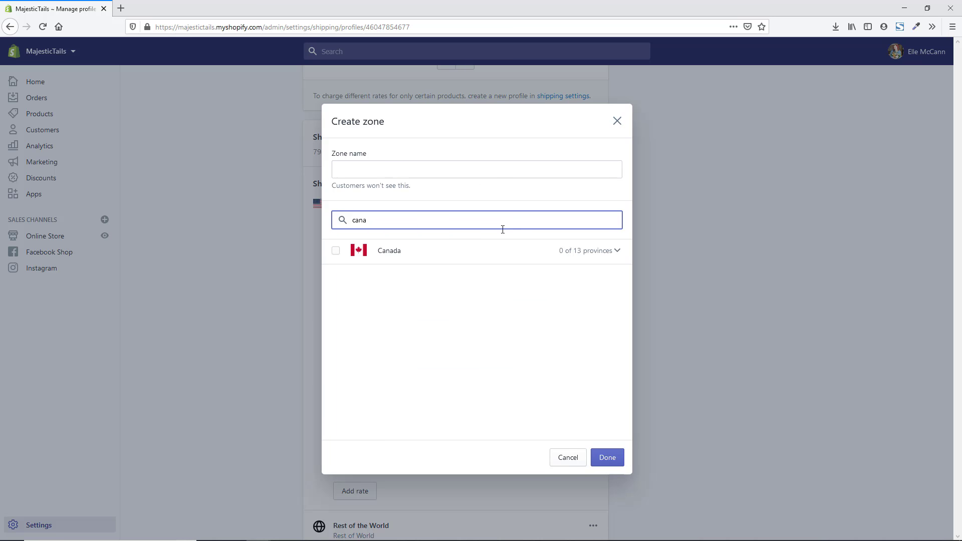
click(425, 257)
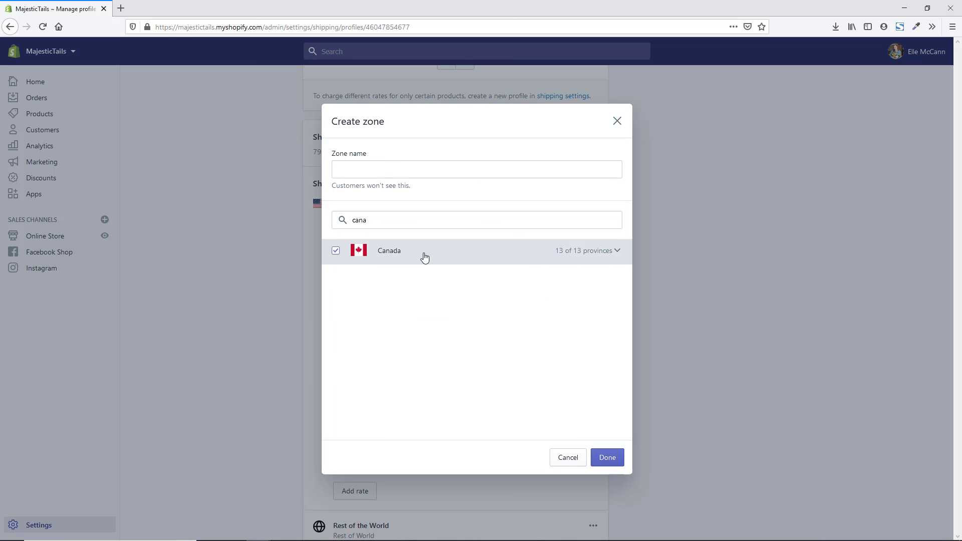
click(614, 252)
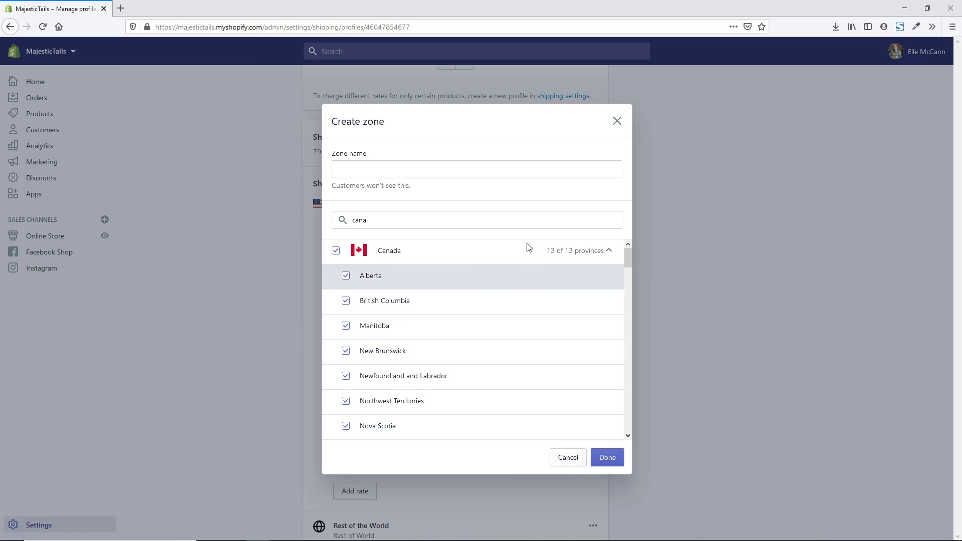
click(430, 171)
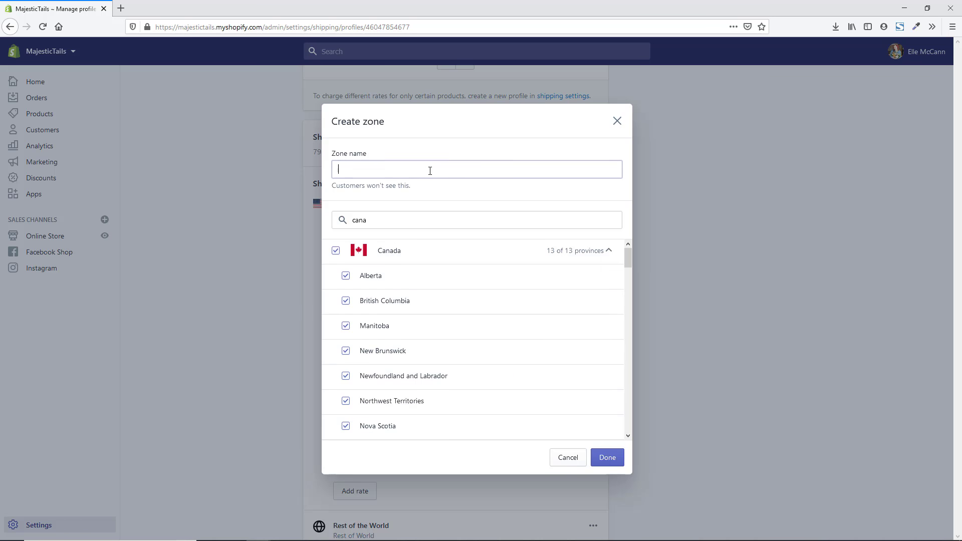
text(Canada)
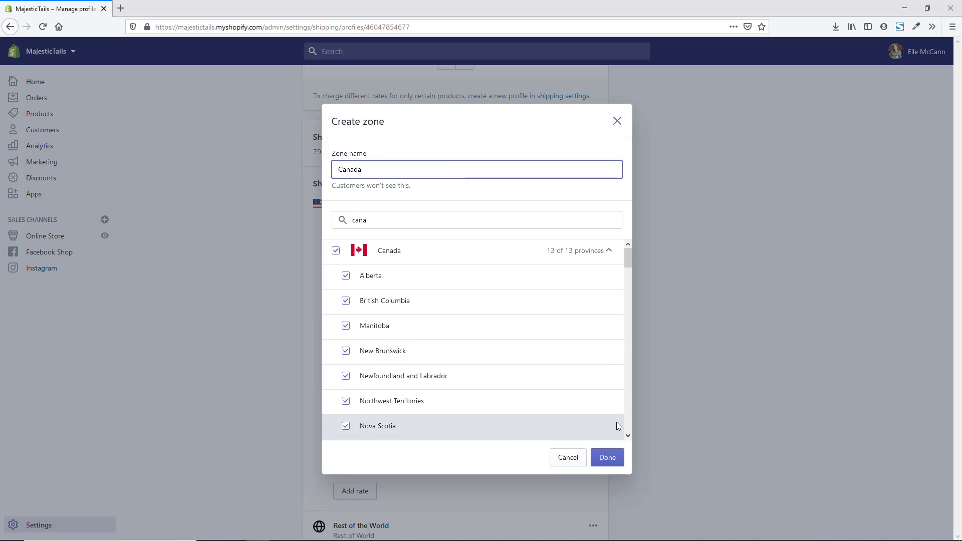
click(607, 458)
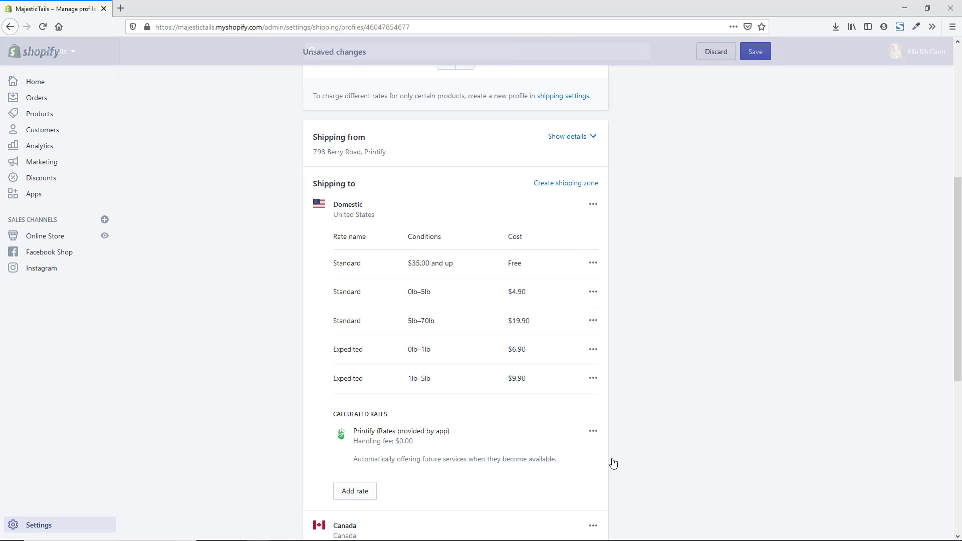
Examine the carrier options and USPS services offered for a carrier-calculated rate in the Canada zone, and cancel without adding it.
scroll(446, 326, down, 5)
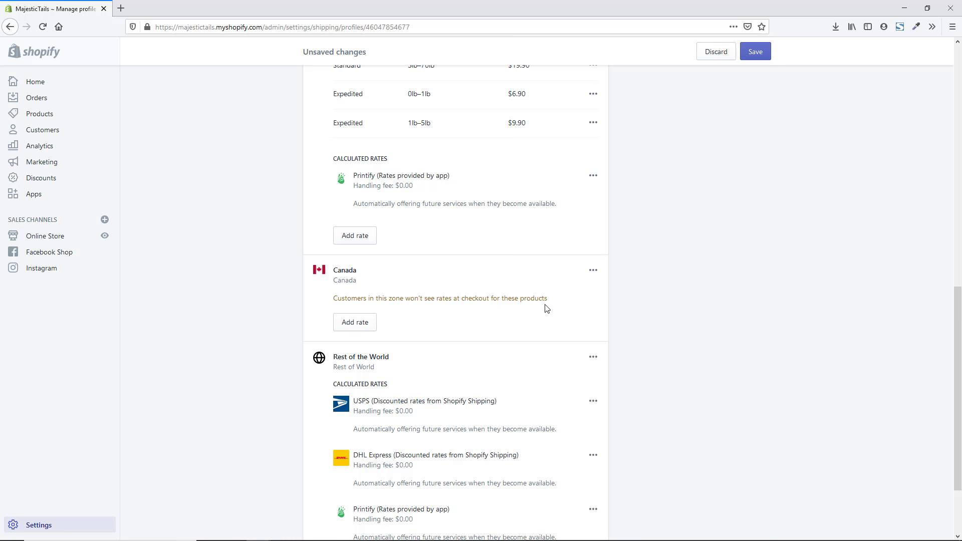
click(360, 326)
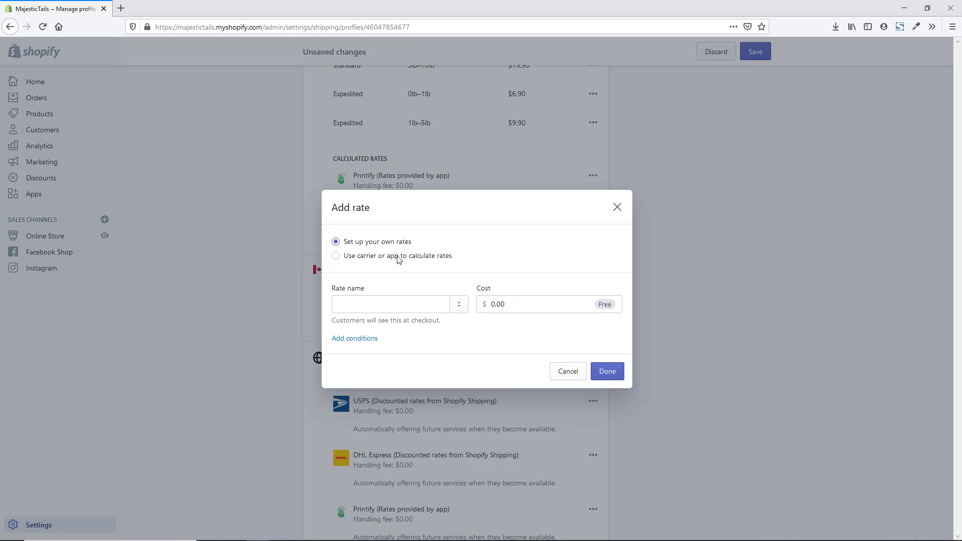
click(383, 261)
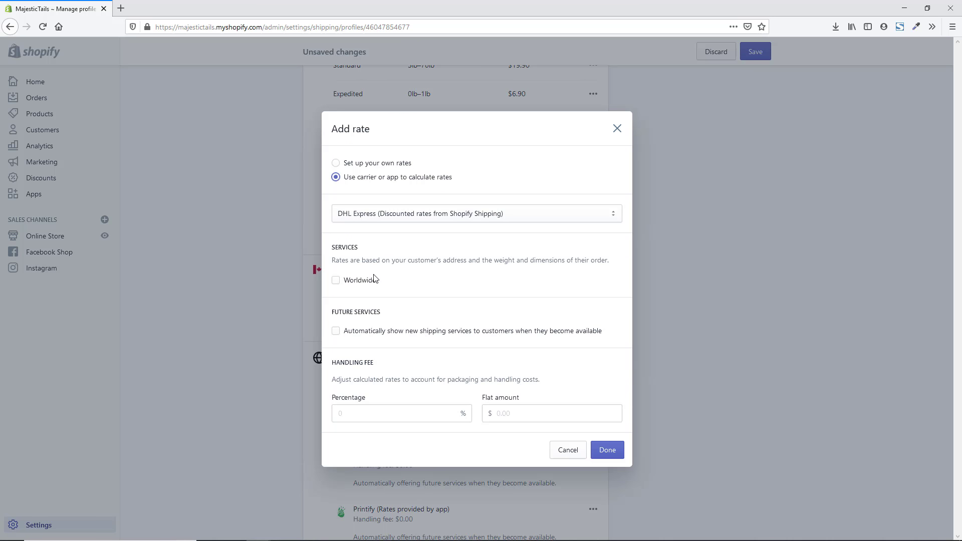
click(504, 217)
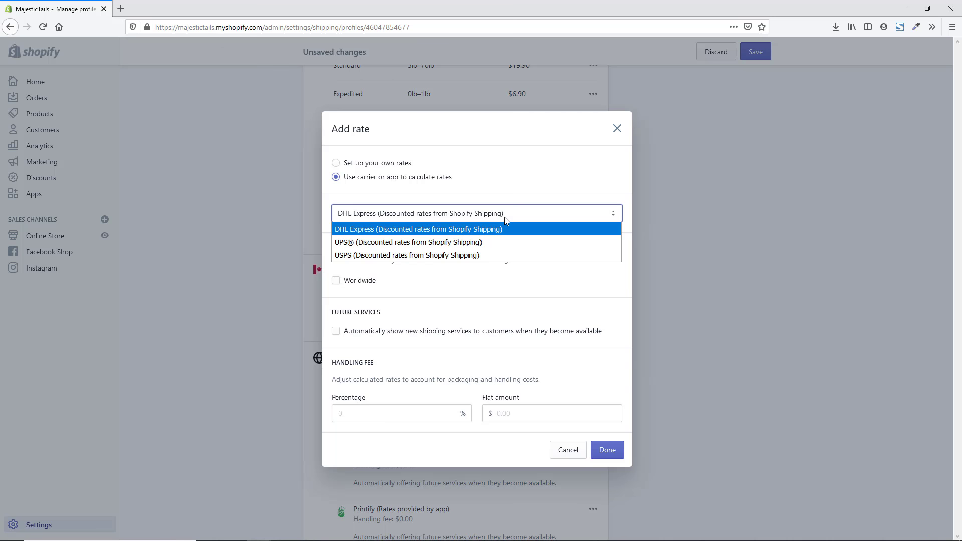
click(497, 255)
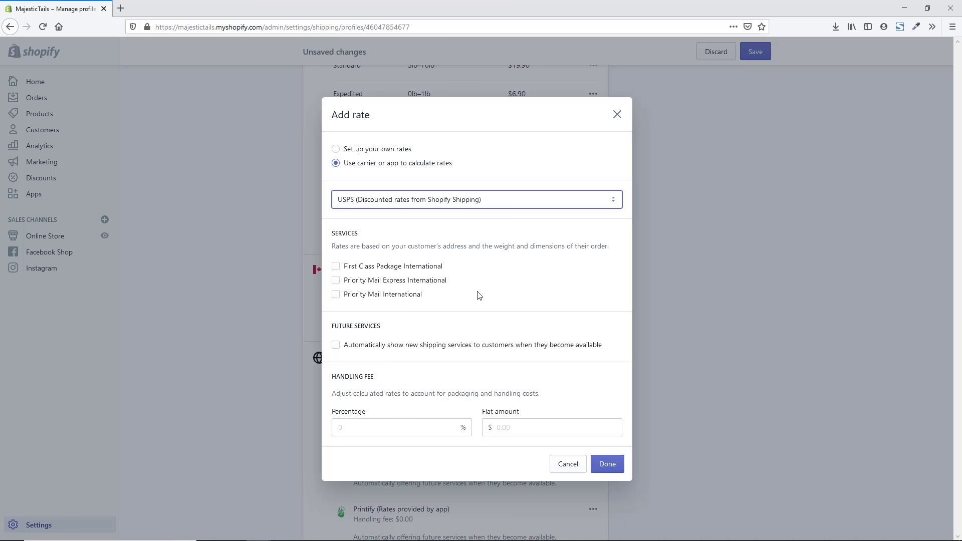
click(576, 467)
Examine a carrier-calculated USPS rate for the Domestic zone with First Class Mail and Priority Mail Express selected, and cancel it.
scroll(623, 345, up, 4)
scroll(621, 344, up, 1)
scroll(622, 343, down, 1)
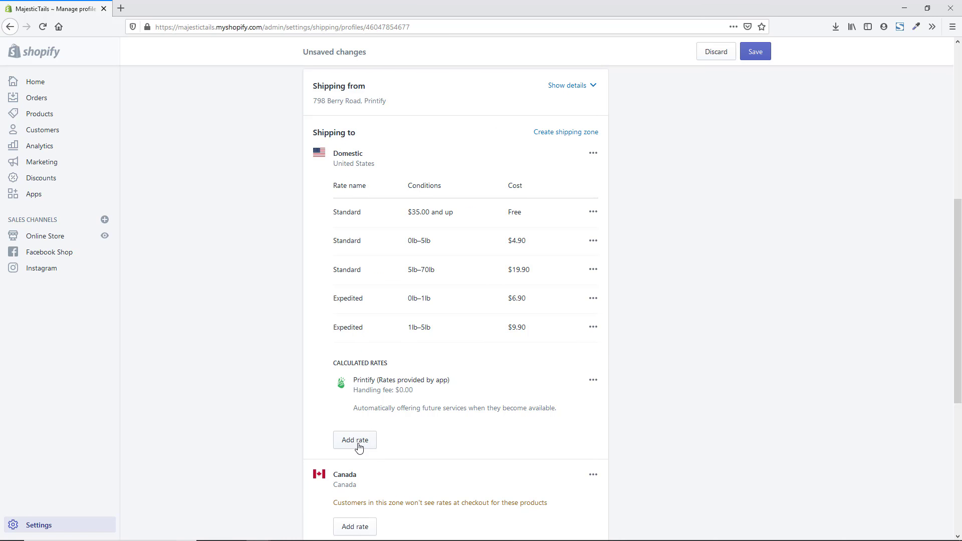
click(359, 446)
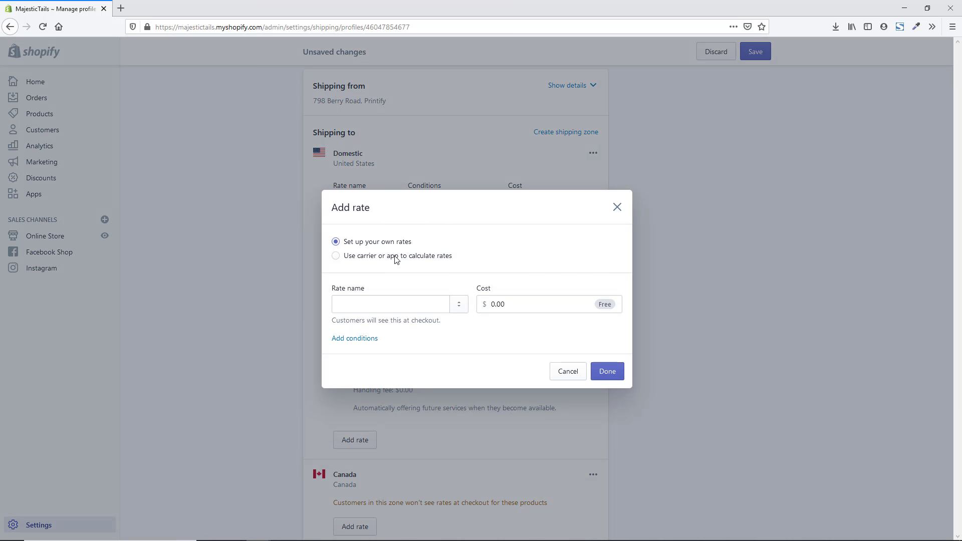
click(396, 256)
click(474, 224)
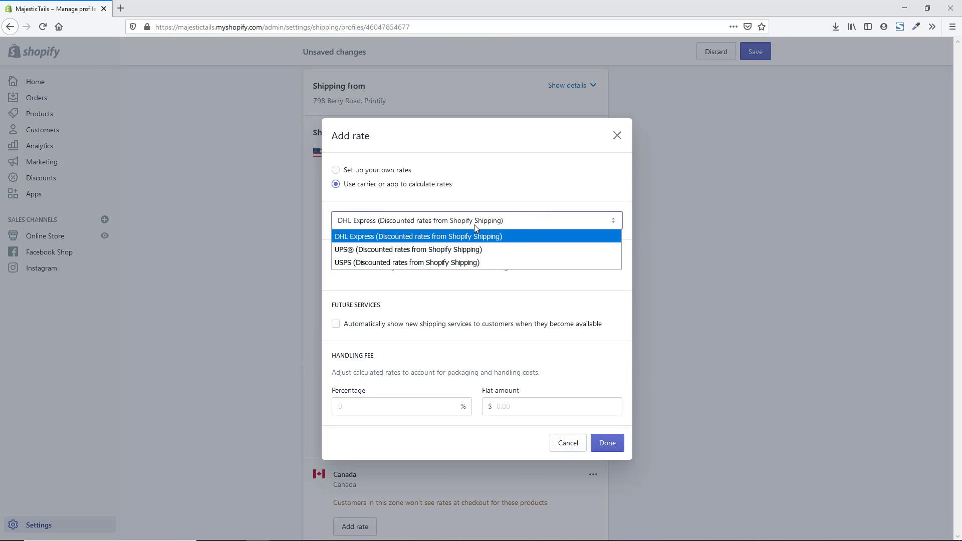
click(474, 262)
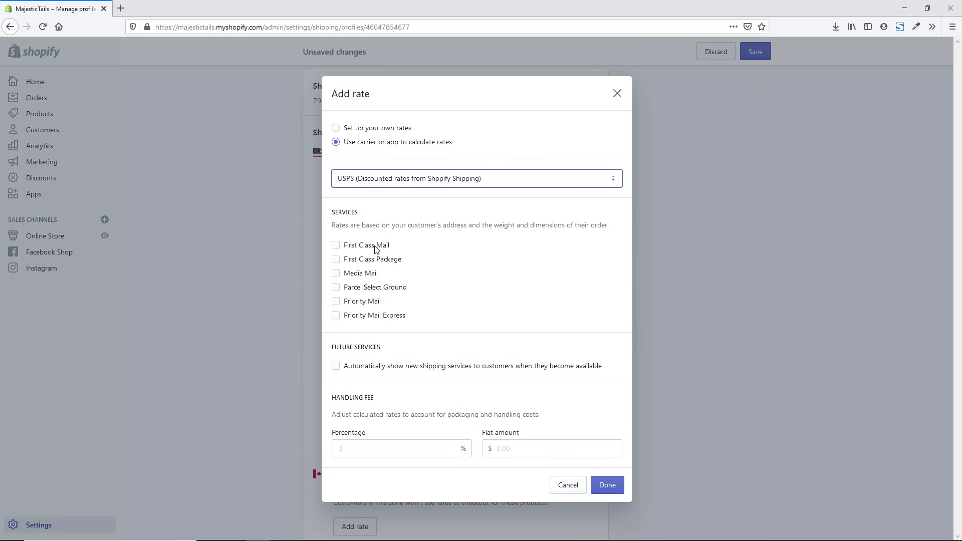
click(335, 245)
click(336, 316)
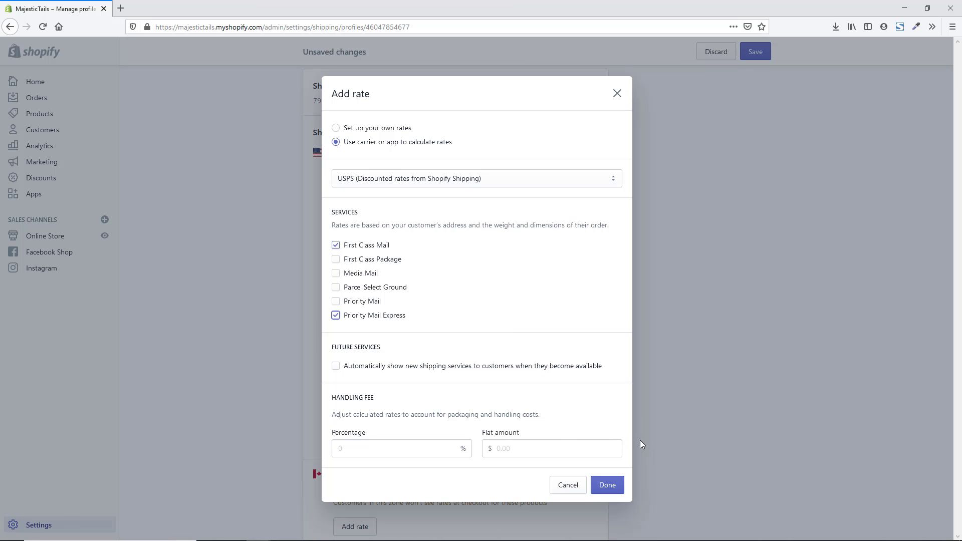
click(574, 491)
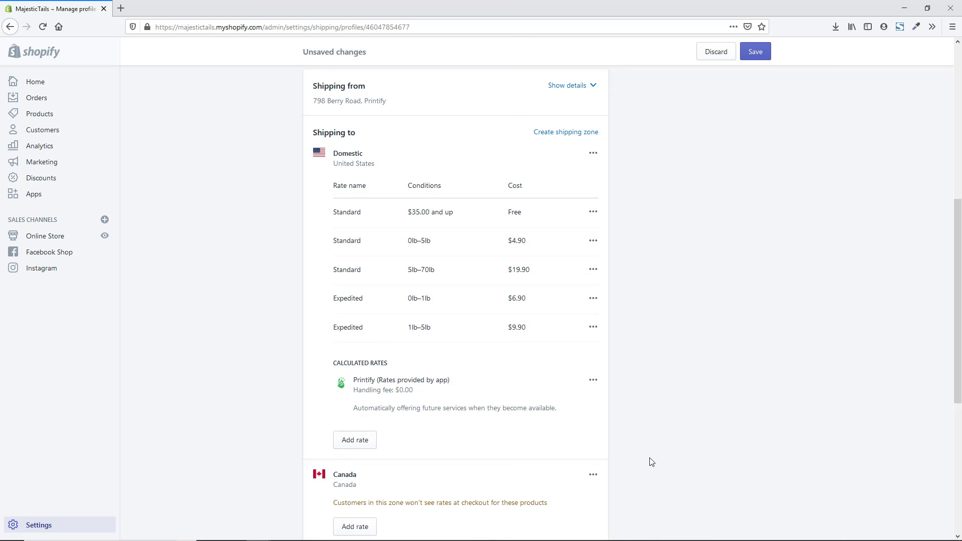
Discard the unsaved changes to the General profile and return to the shipping settings.
scroll(657, 351, up, 6)
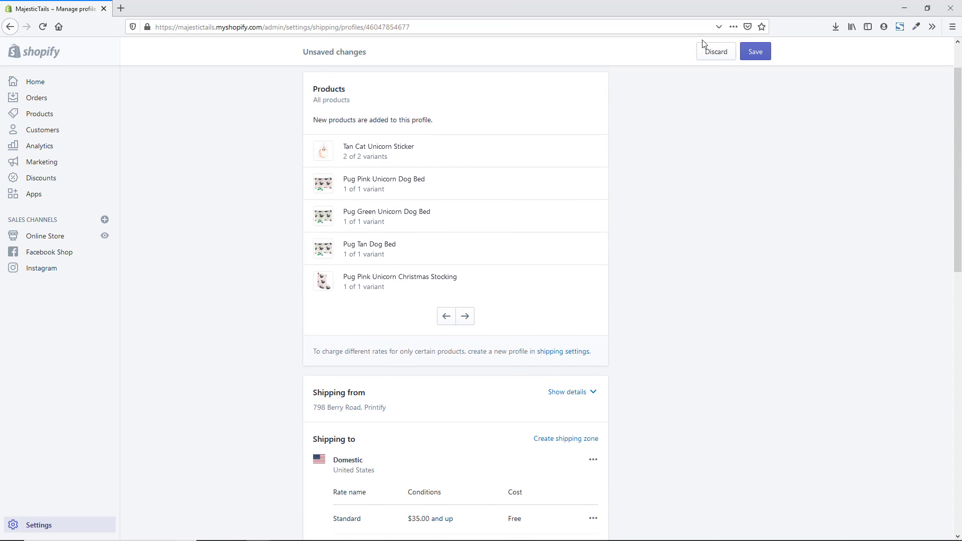
click(714, 53)
scroll(674, 122, up, 1)
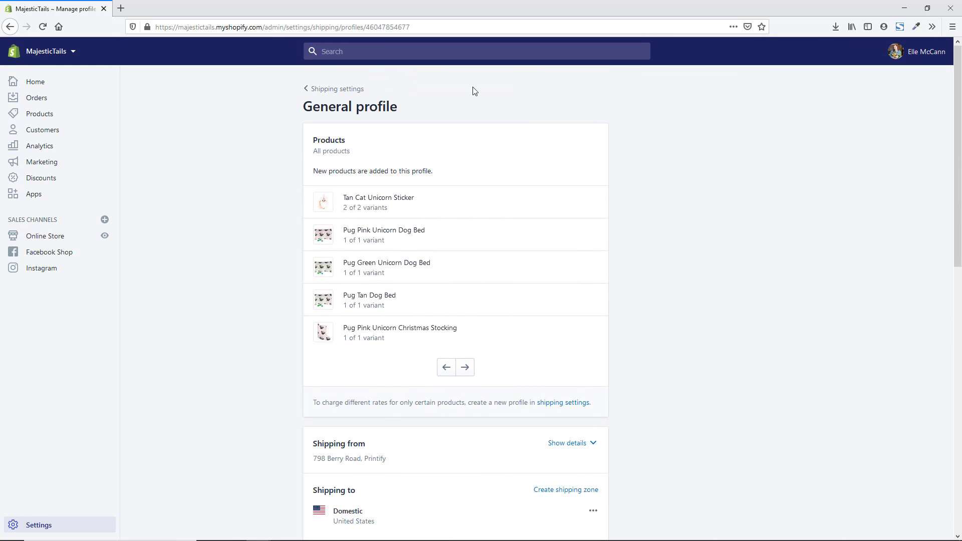
click(333, 90)
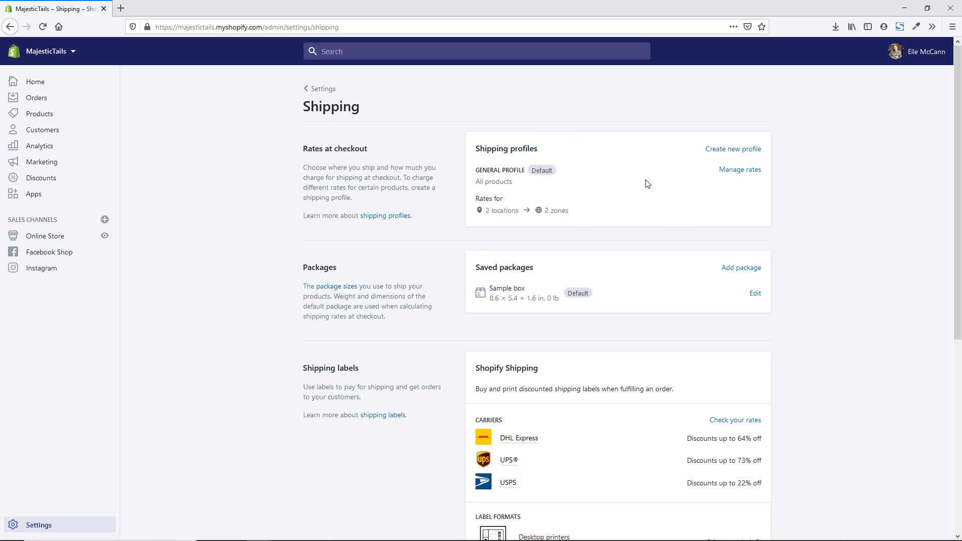
Create a new shipping profile and name it Heavy Items.
click(748, 157)
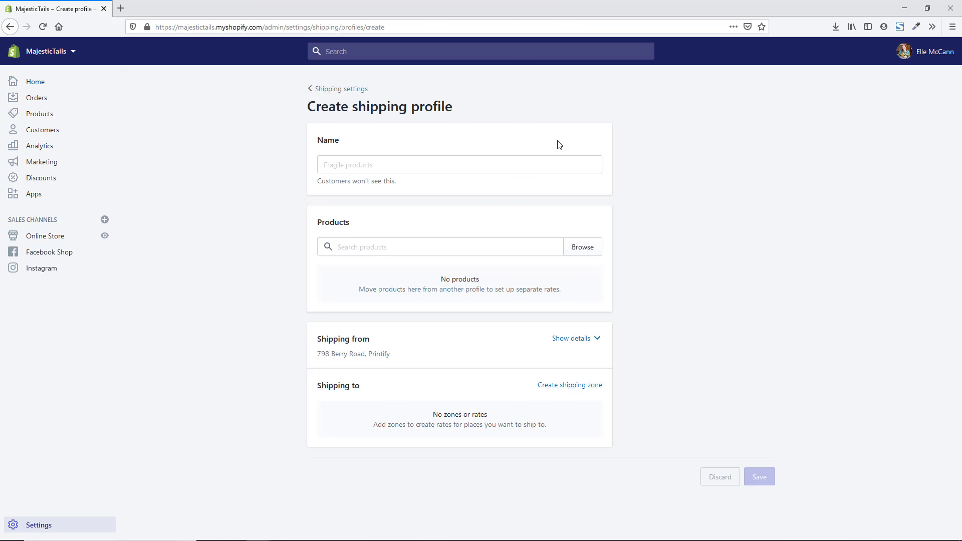
click(379, 164)
text(Heavy Items)
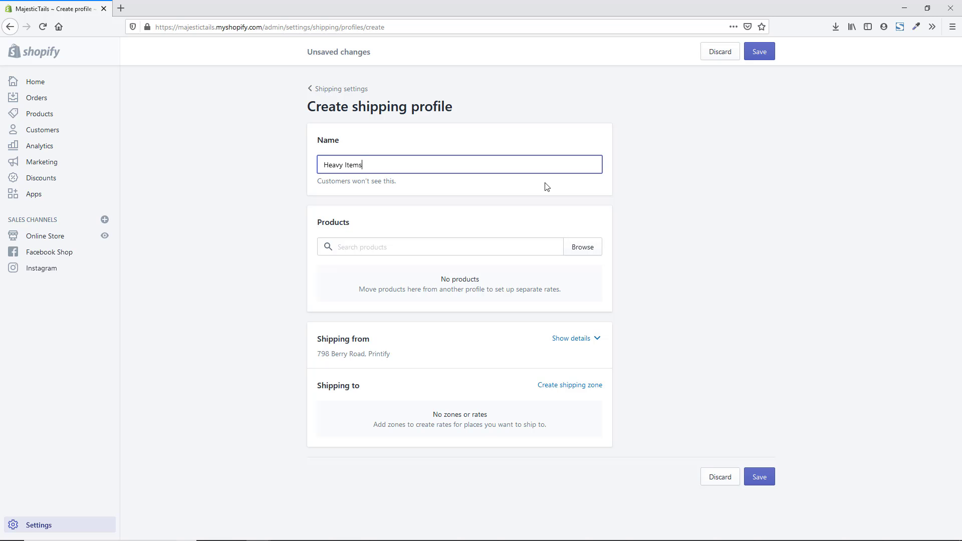
Add the Blue, Gray and Green "I Work Hard So My Cat Can Have a Better Life" travel mugs to the profile's products.
click(584, 250)
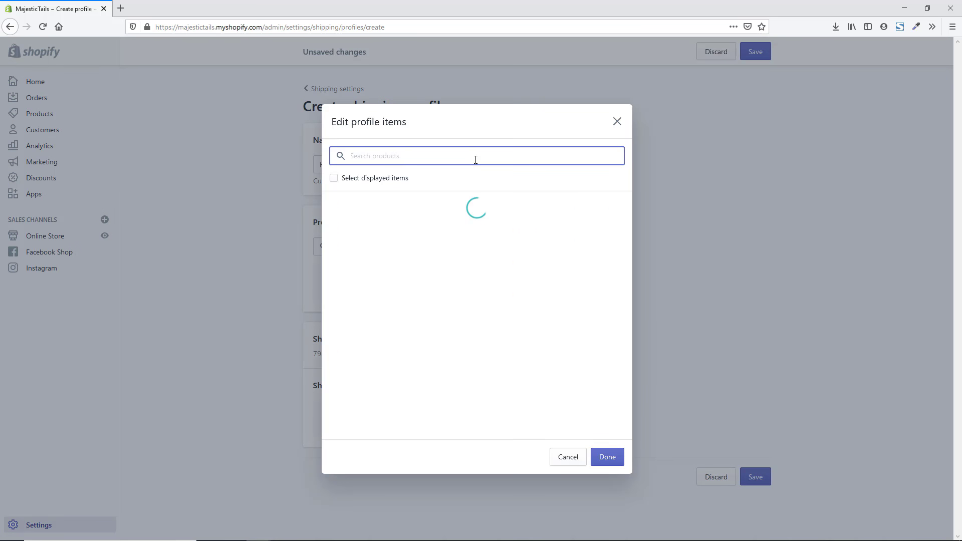
scroll(525, 267, down, 5)
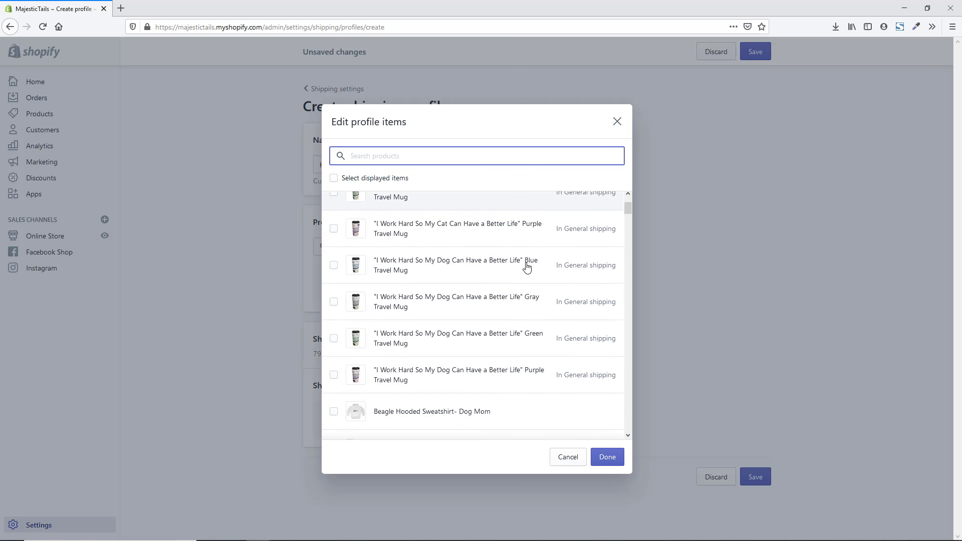
scroll(527, 269, up, 5)
click(333, 206)
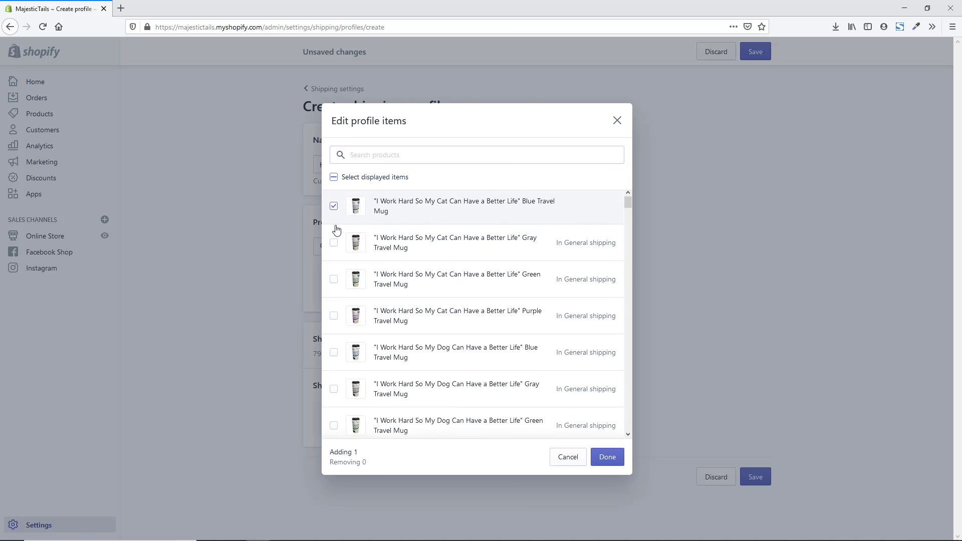
click(333, 245)
click(333, 280)
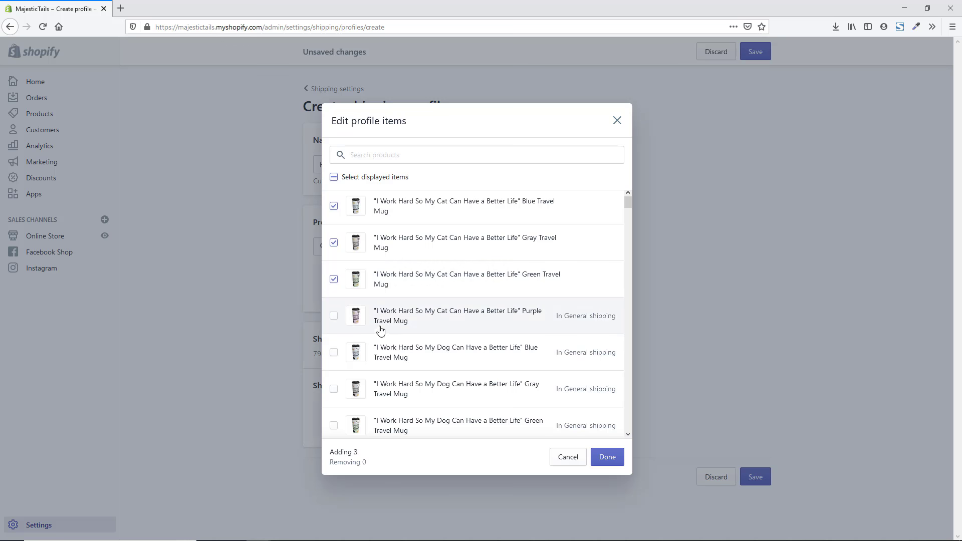
click(607, 457)
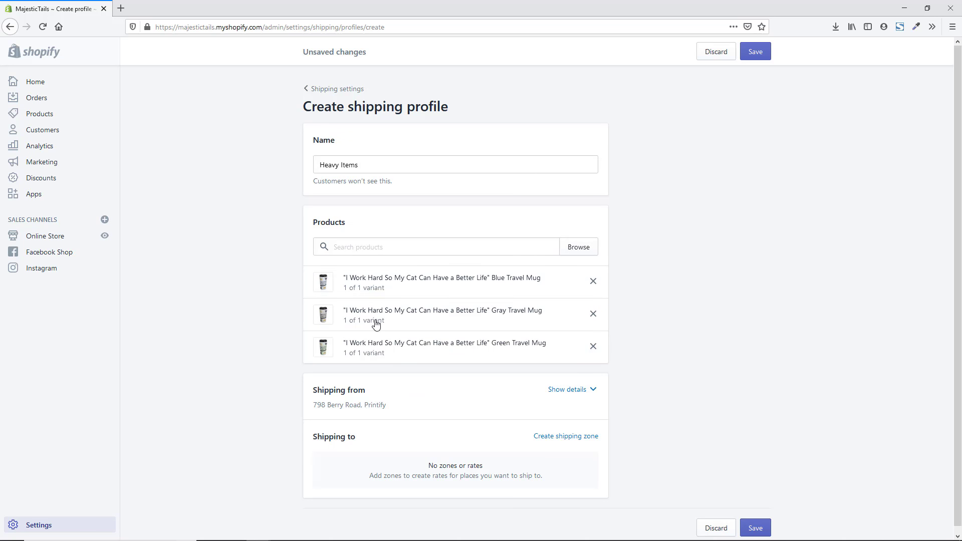
Start a shipping zone for the profile, search countries for "unit", include the United States and expand its list of states.
scroll(549, 355, down, 1)
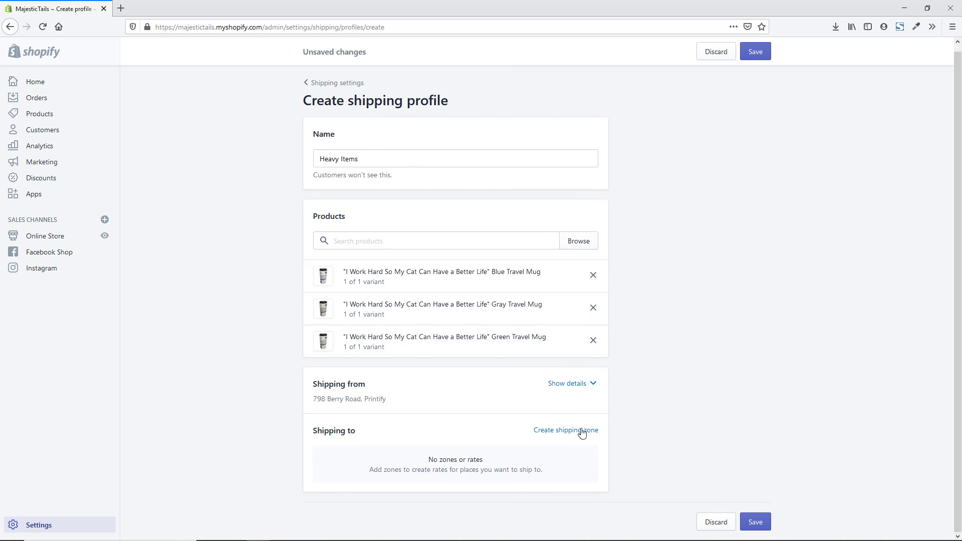
click(566, 431)
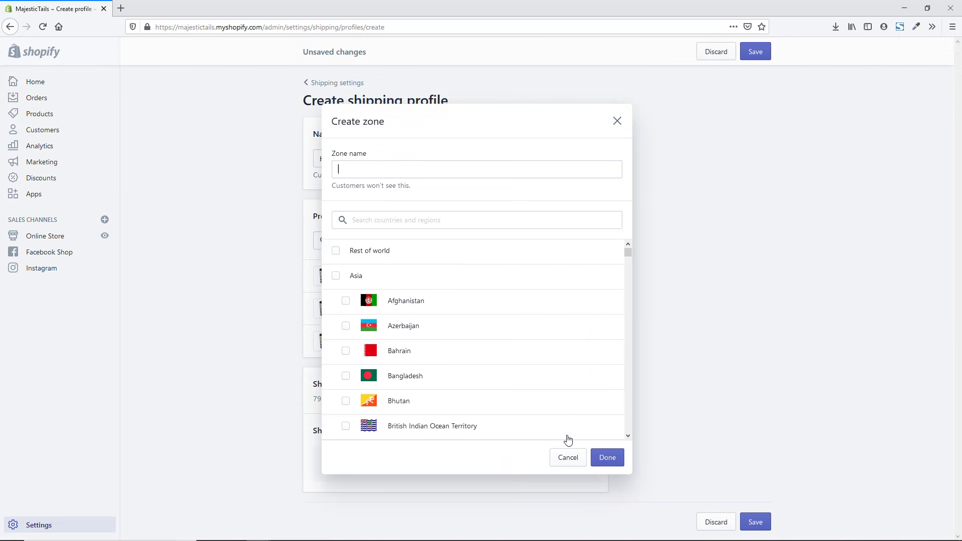
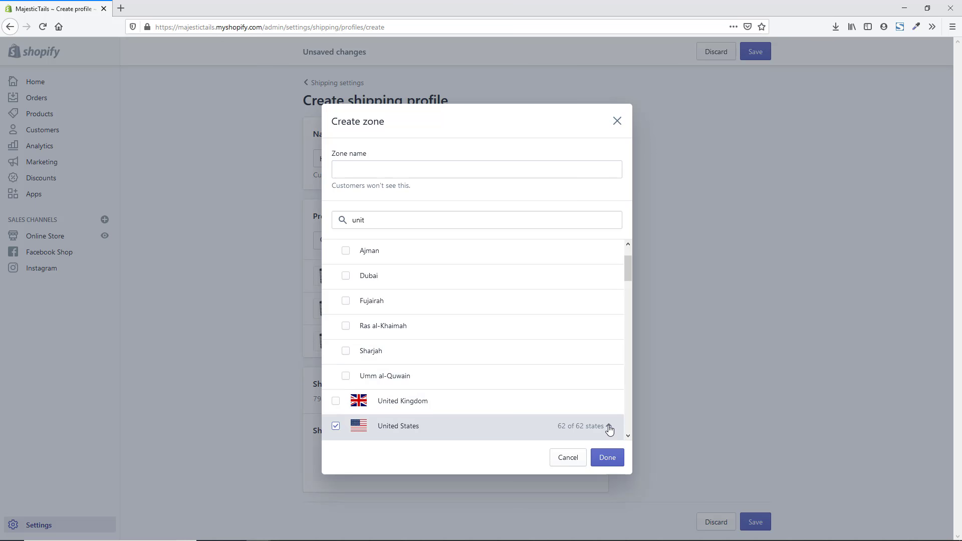
click(609, 427)
scroll(564, 362, down, 3)
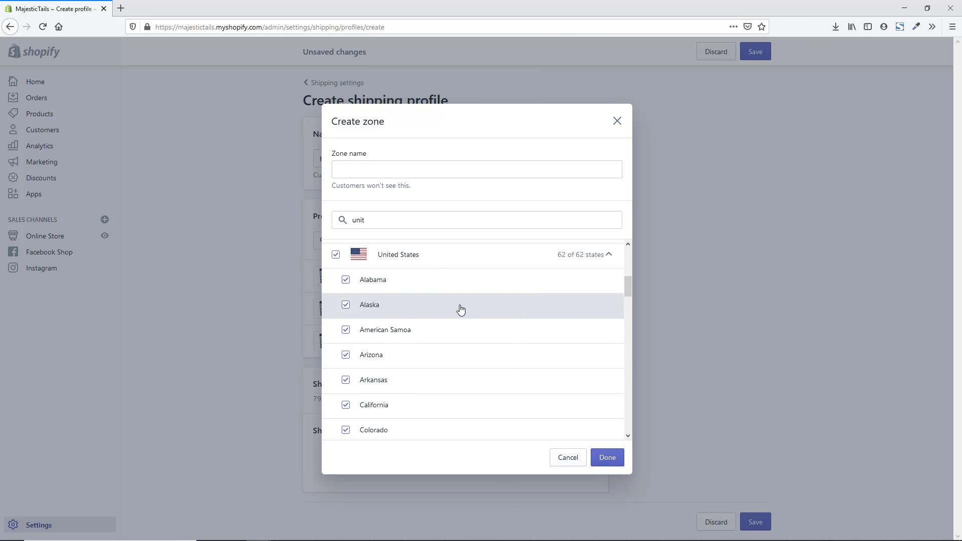
Exclude American Samoa, Micronesia, Guam and Hawaii from the zone's United States regions.
click(347, 332)
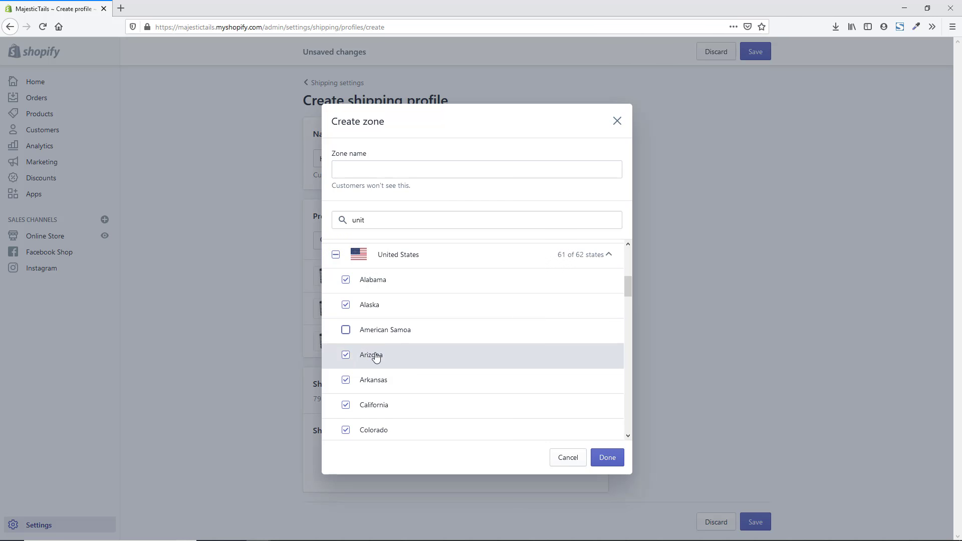
scroll(376, 357, down, 1)
scroll(376, 357, down, 4)
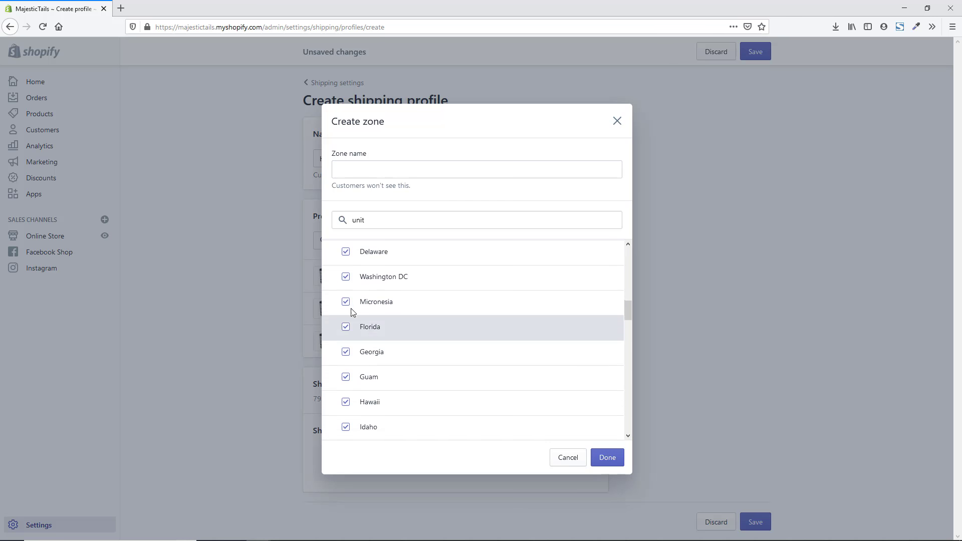
click(347, 303)
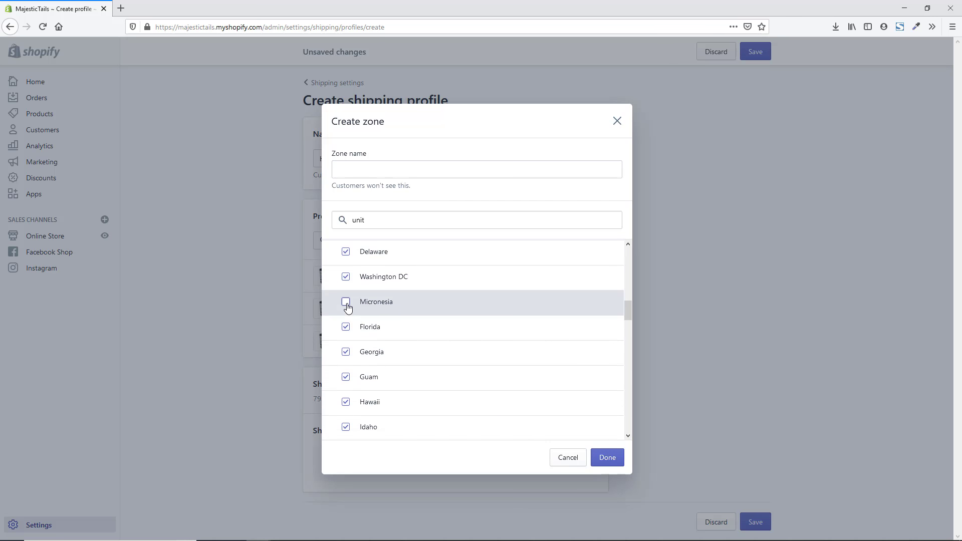
click(347, 378)
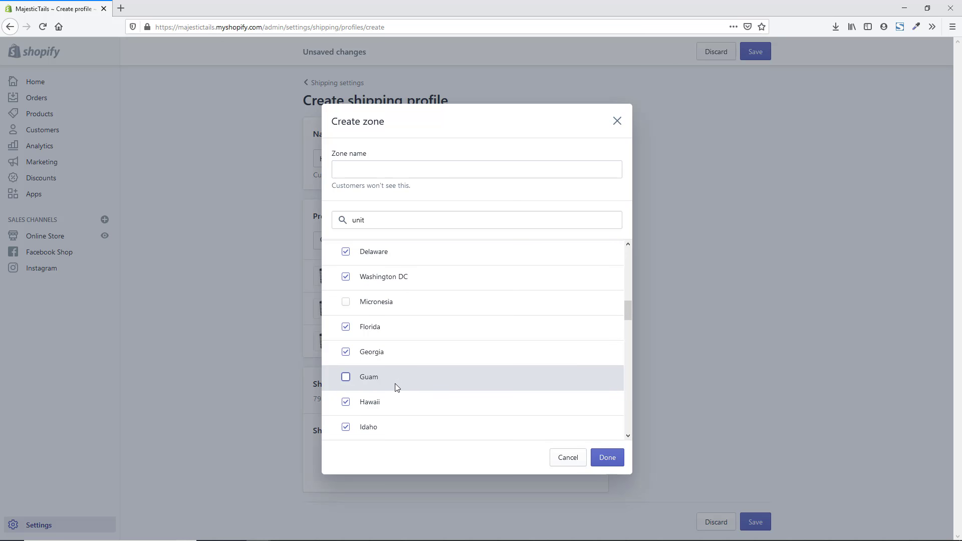
click(347, 407)
Exclude Alaska, the Marshall Islands and the Northern Mariana Islands from the zone's United States regions.
scroll(377, 386, up, 5)
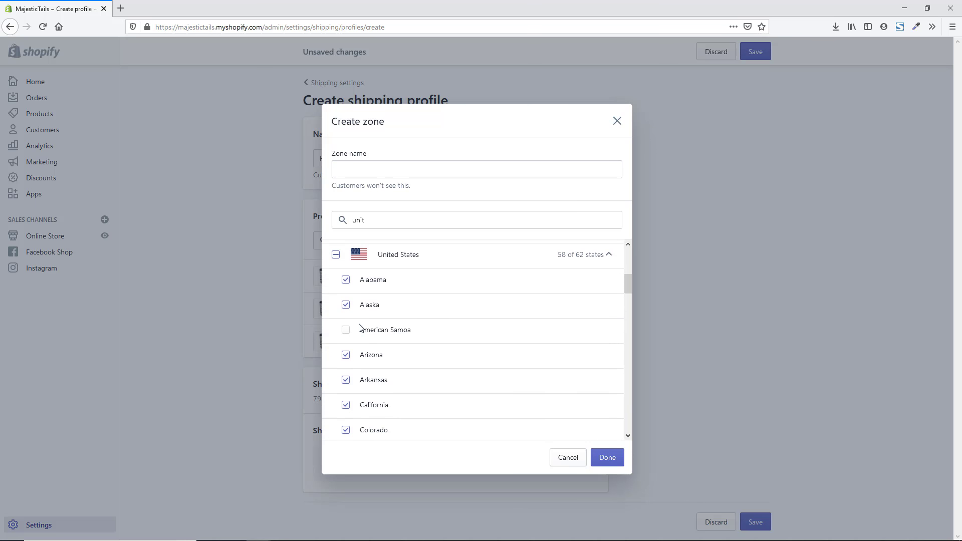
click(346, 305)
scroll(446, 346, down, 5)
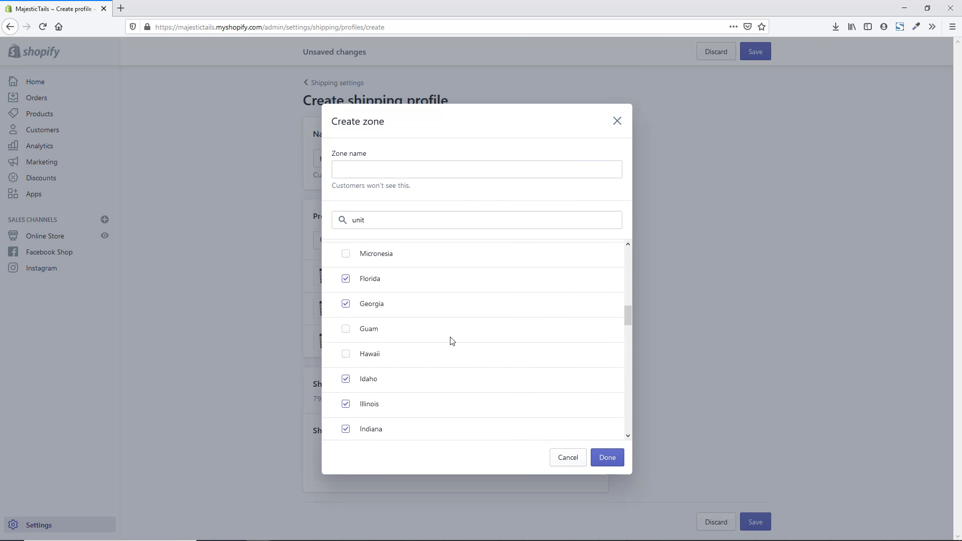
scroll(452, 341, down, 5)
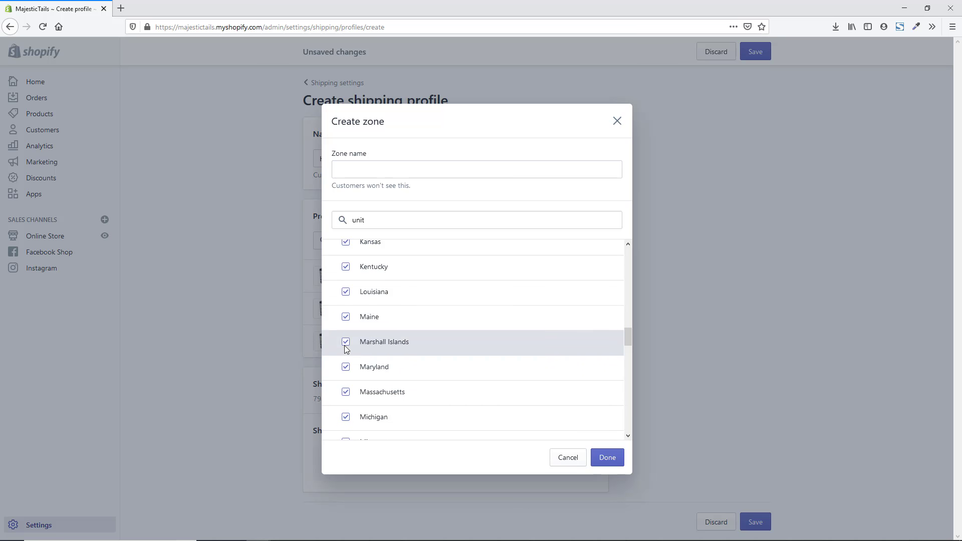
click(346, 343)
scroll(374, 374, down, 3)
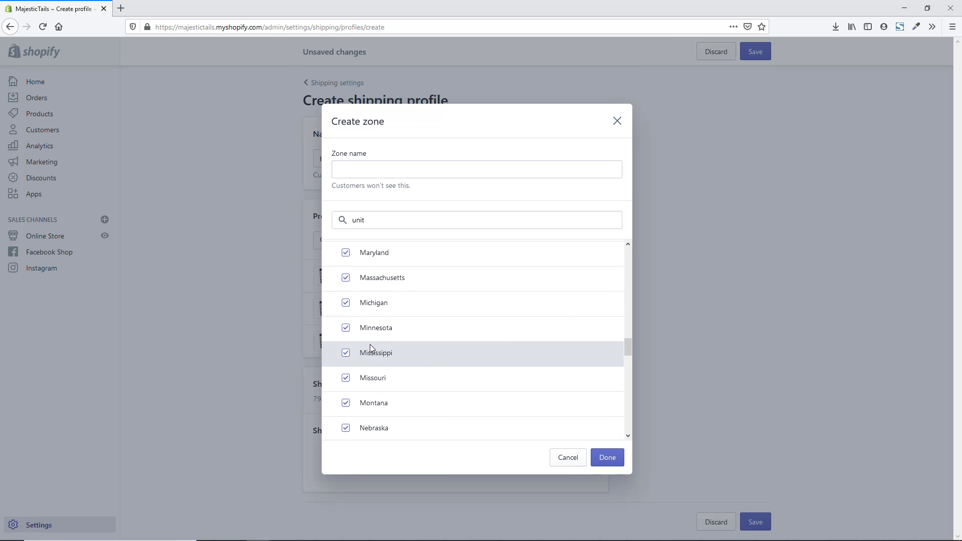
scroll(370, 346, down, 8)
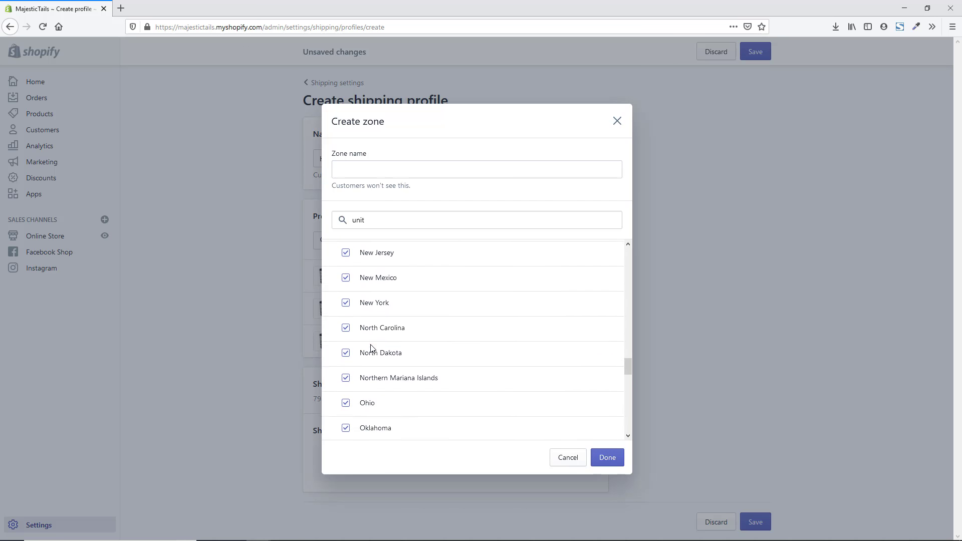
click(346, 344)
scroll(373, 350, down, 4)
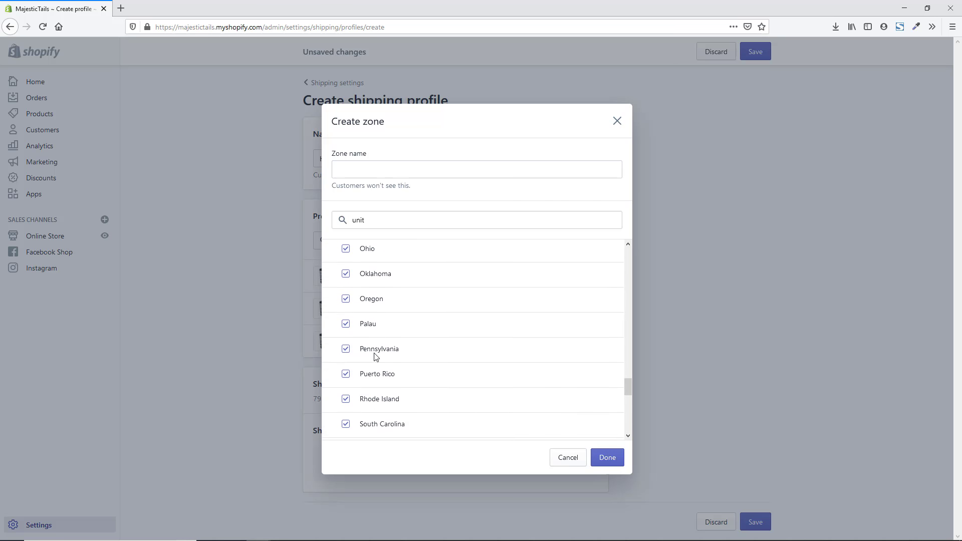
Exclude Puerto Rico, the U.S. Virgin Islands and Armed Forces Americas, Europe and Pacific from the zone's United States regions.
scroll(370, 351, down, 2)
click(346, 323)
scroll(400, 359, down, 3)
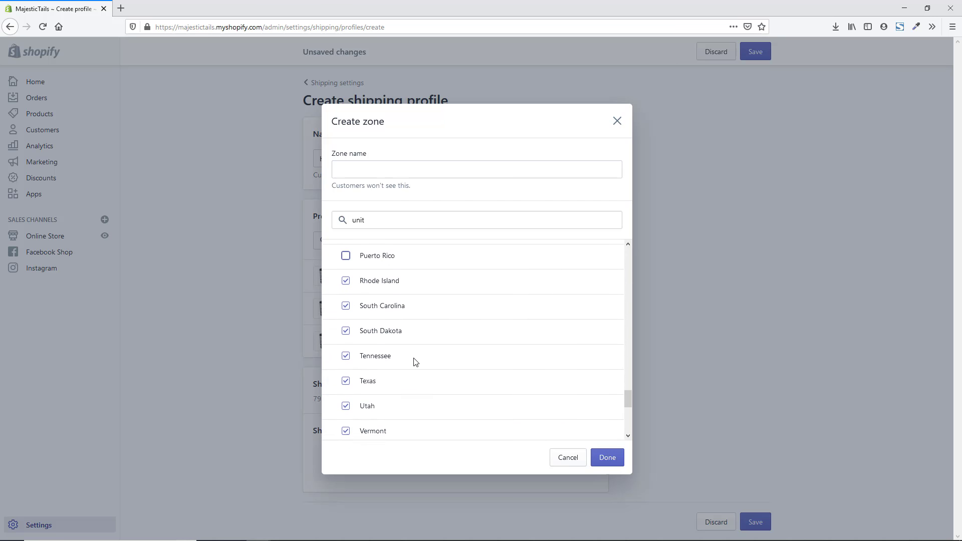
scroll(416, 361, down, 2)
click(346, 350)
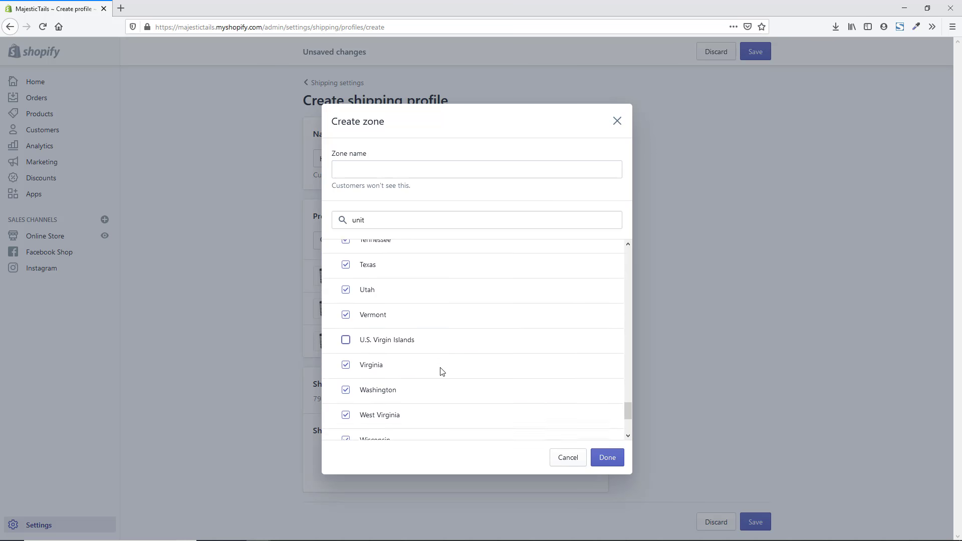
scroll(441, 370, down, 3)
click(345, 377)
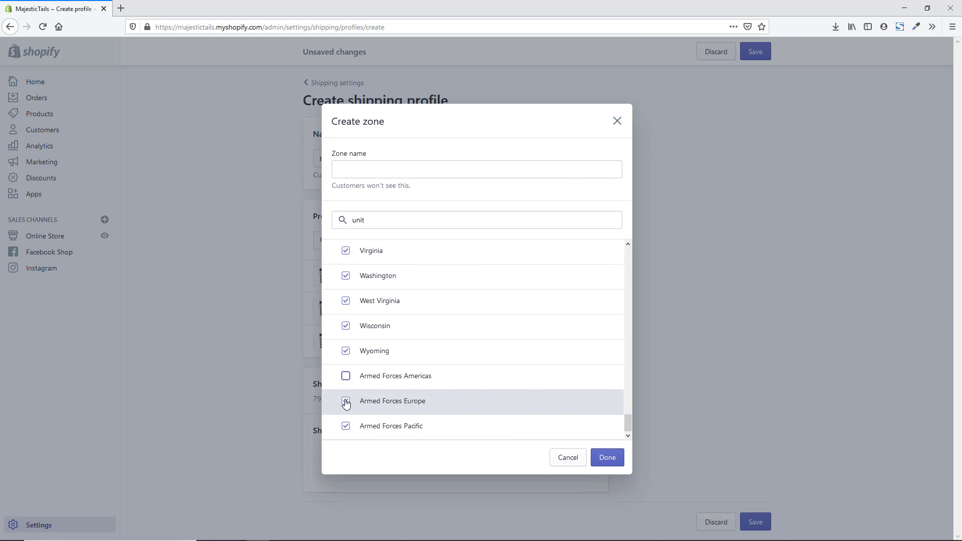
click(345, 403)
click(345, 427)
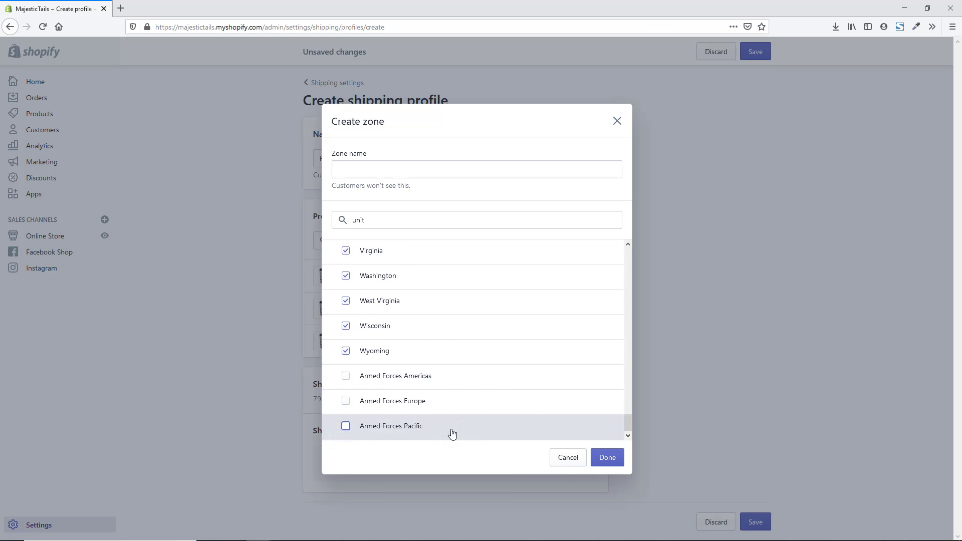
Name the zone Continental USA and finish creating it.
click(604, 458)
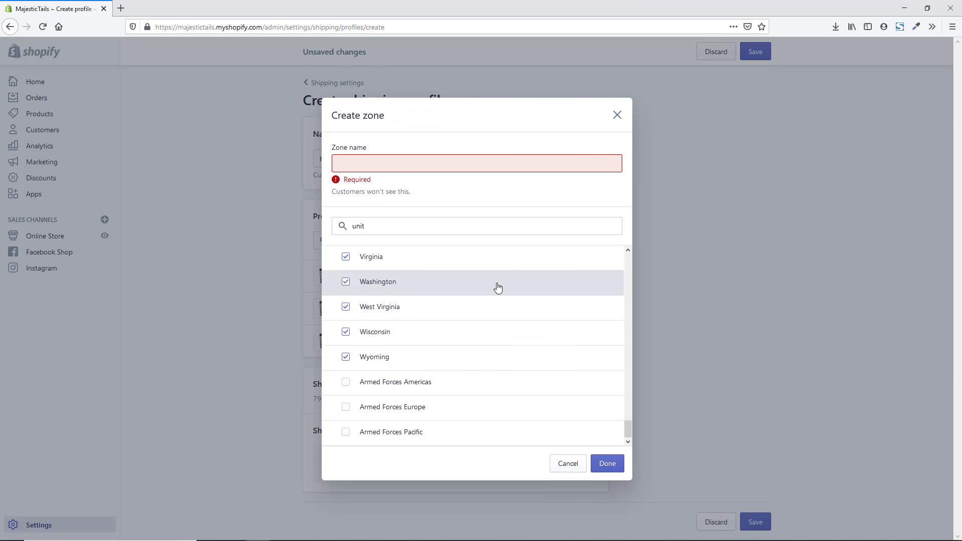
click(459, 164)
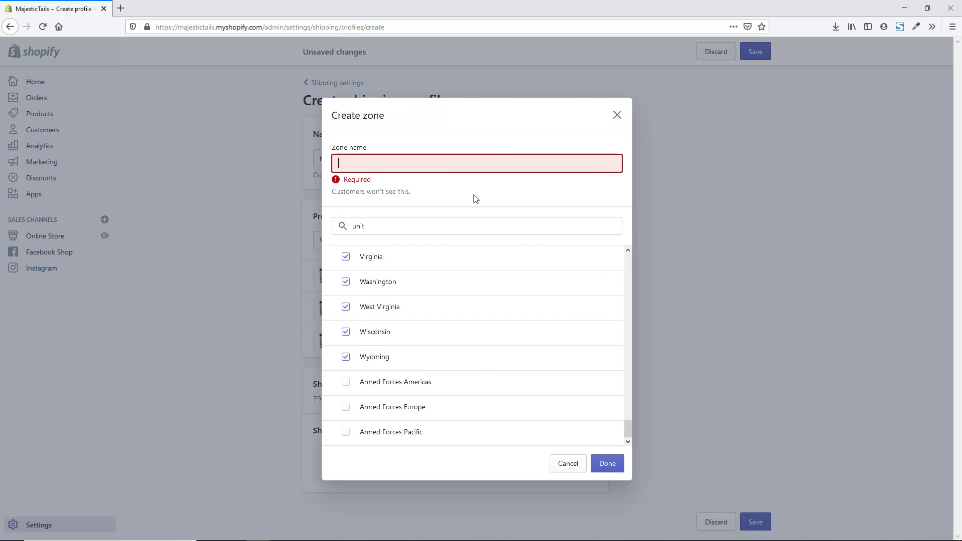
text(Continental USA)
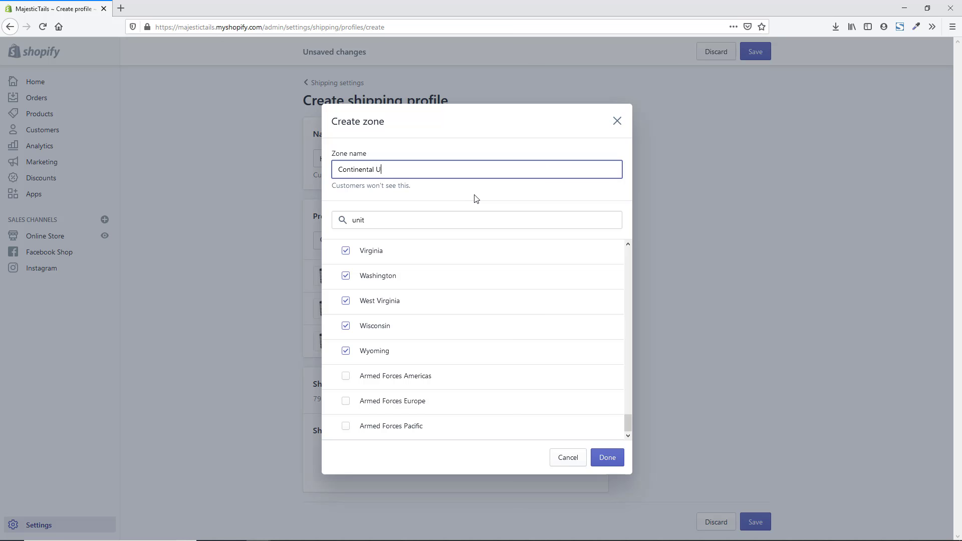
click(605, 457)
Start a second shipping zone, search countries for "united", include the United States and review its selected states.
scroll(642, 335, down, 3)
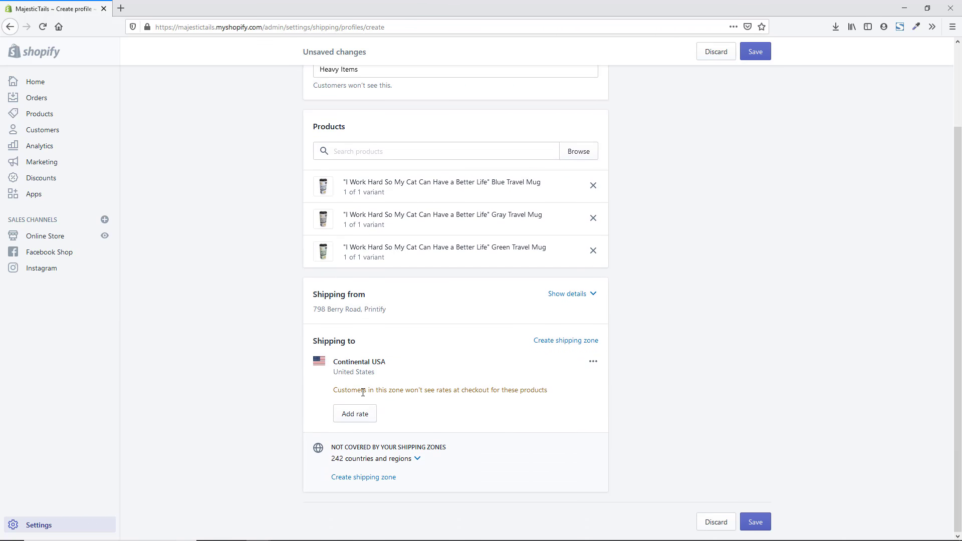
click(577, 346)
click(428, 224)
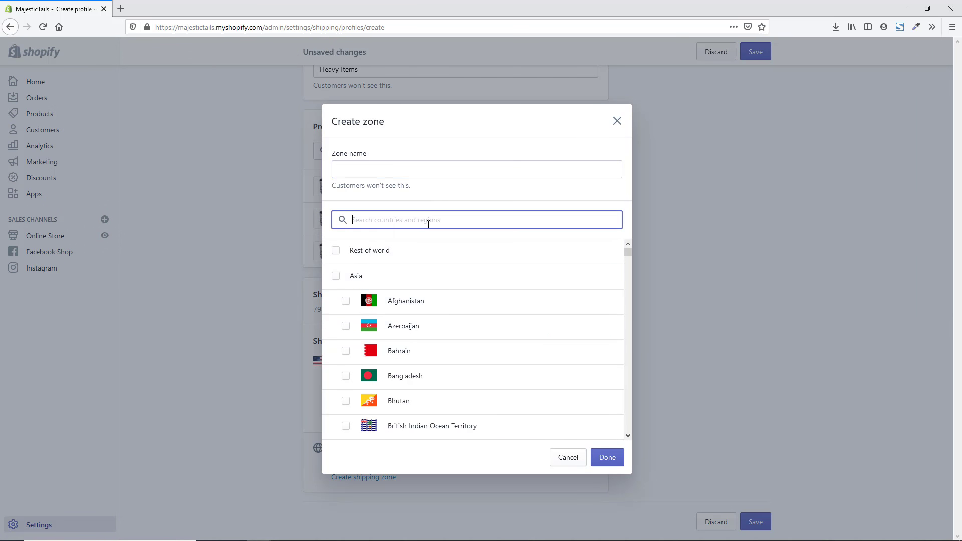
text(united)
click(411, 304)
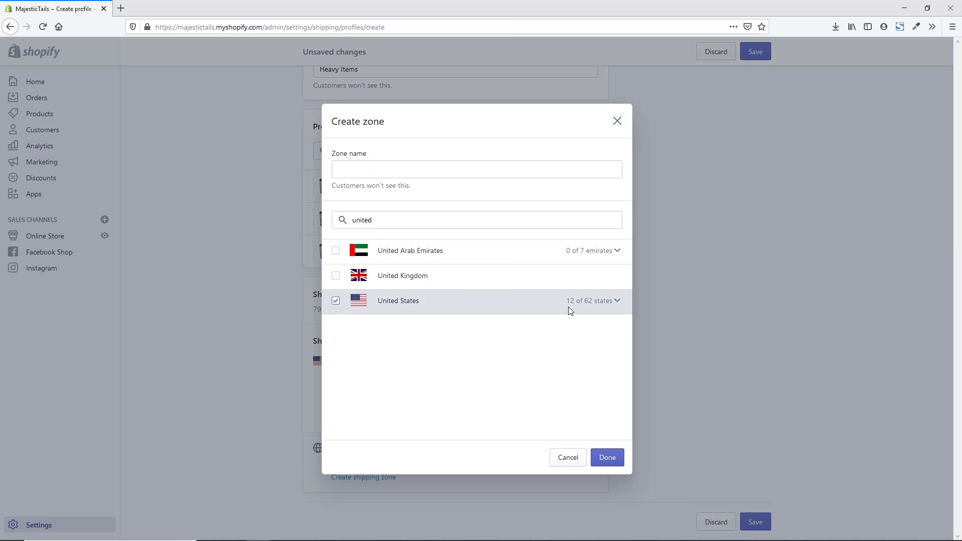
click(617, 301)
scroll(559, 340, down, 1)
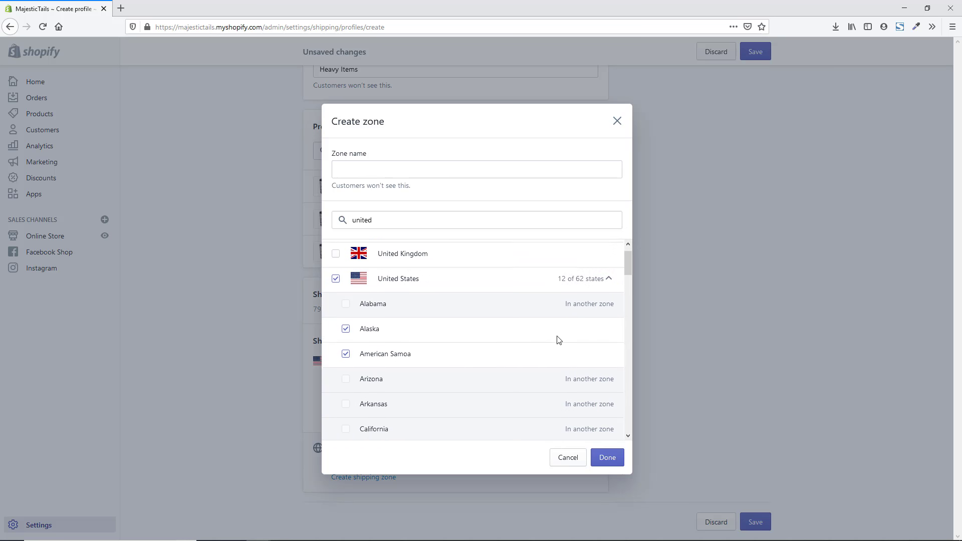
scroll(428, 299, down, 8)
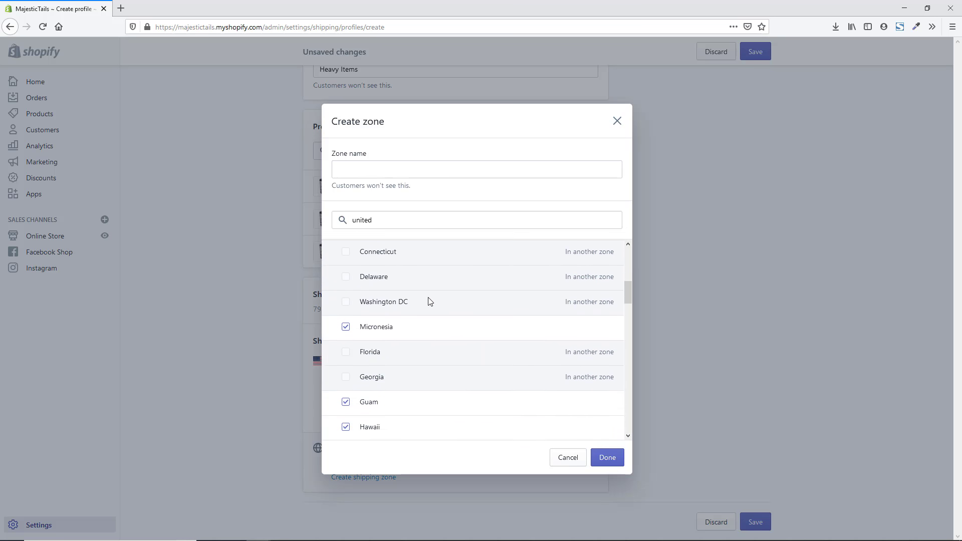
scroll(430, 303, down, 5)
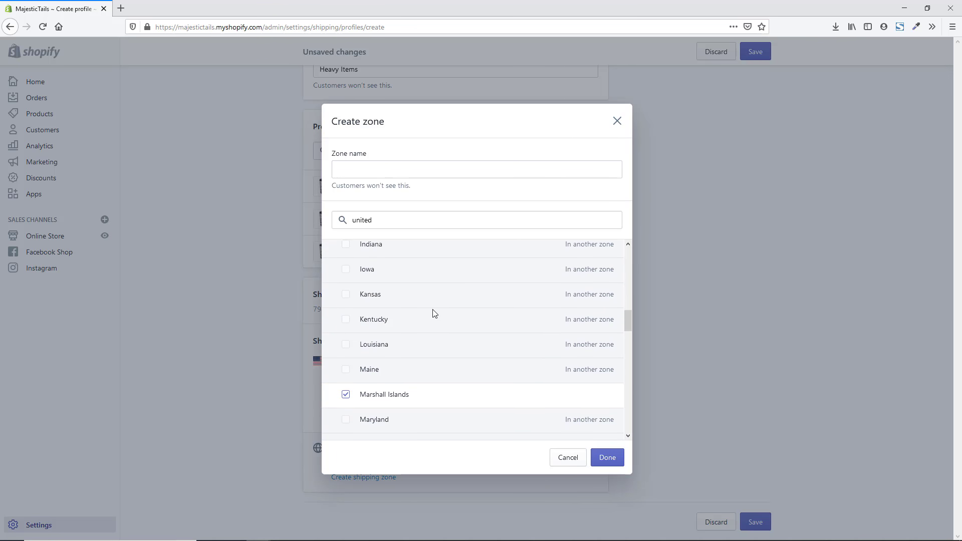
scroll(434, 313, down, 3)
Name the second zone Other USA and finish creating it.
click(610, 459)
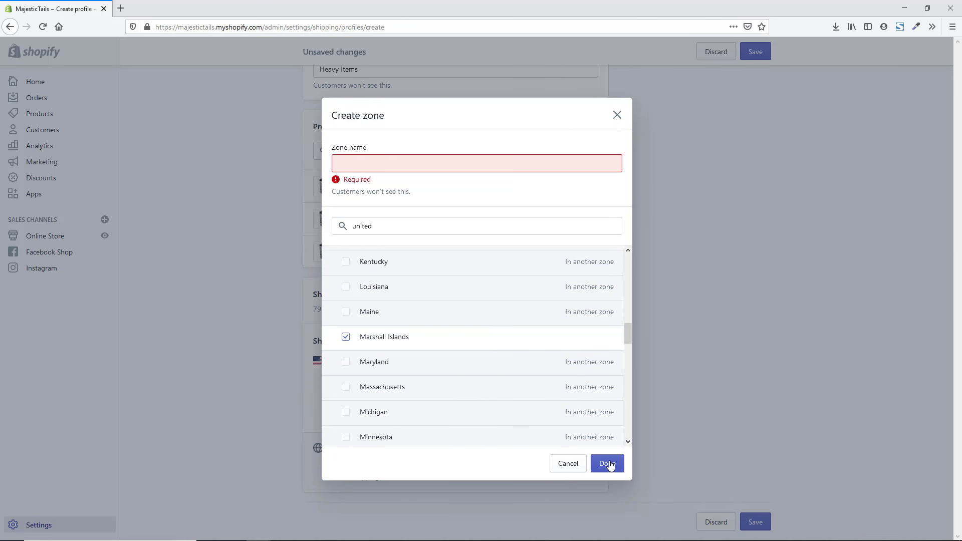
click(437, 165)
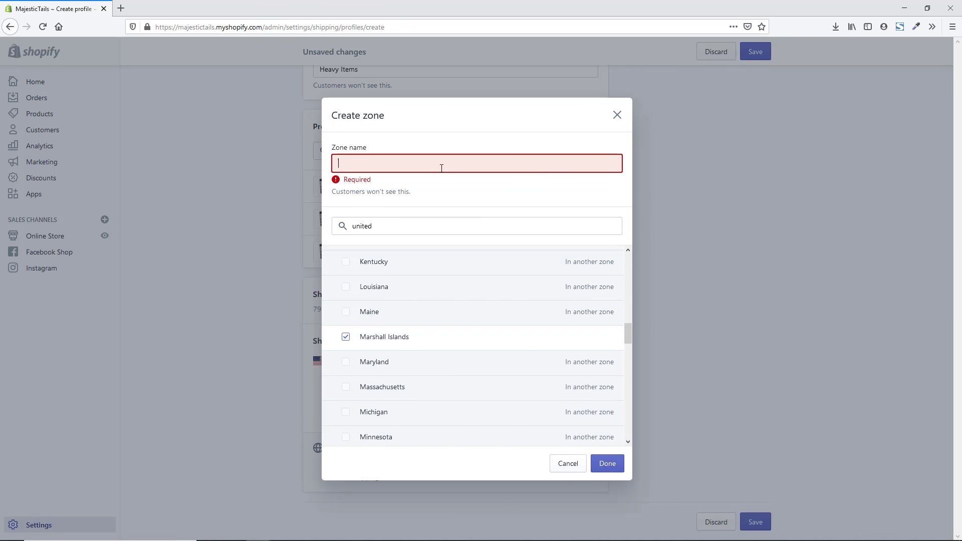
text(U)
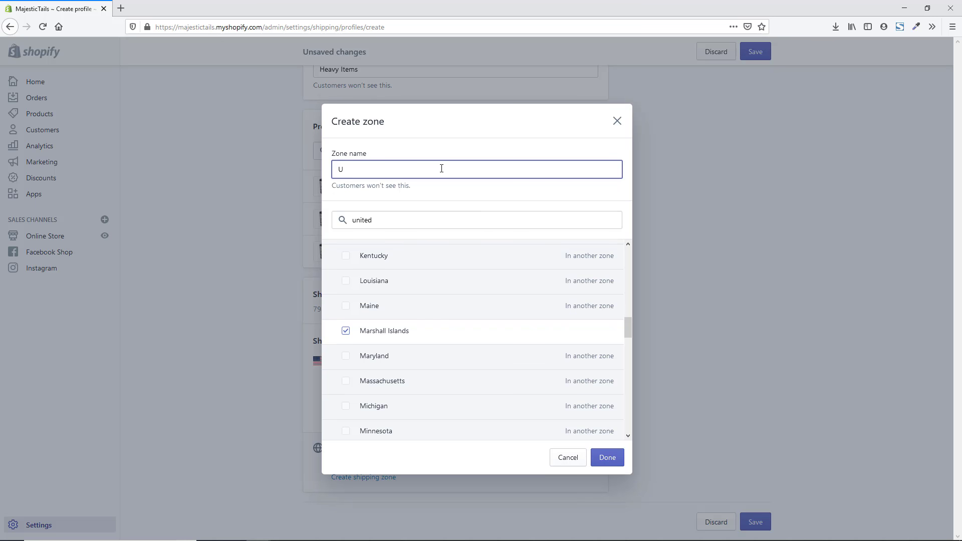
text(SA)
key(Home)
text(Other)
click(607, 457)
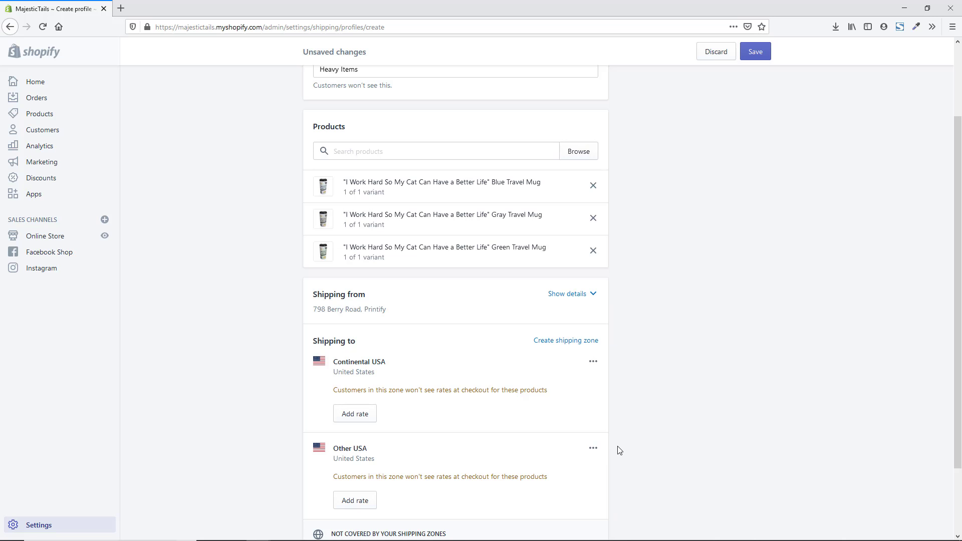
Create a third shipping zone named Rest of World that covers the rest of world option.
scroll(651, 319, down, 2)
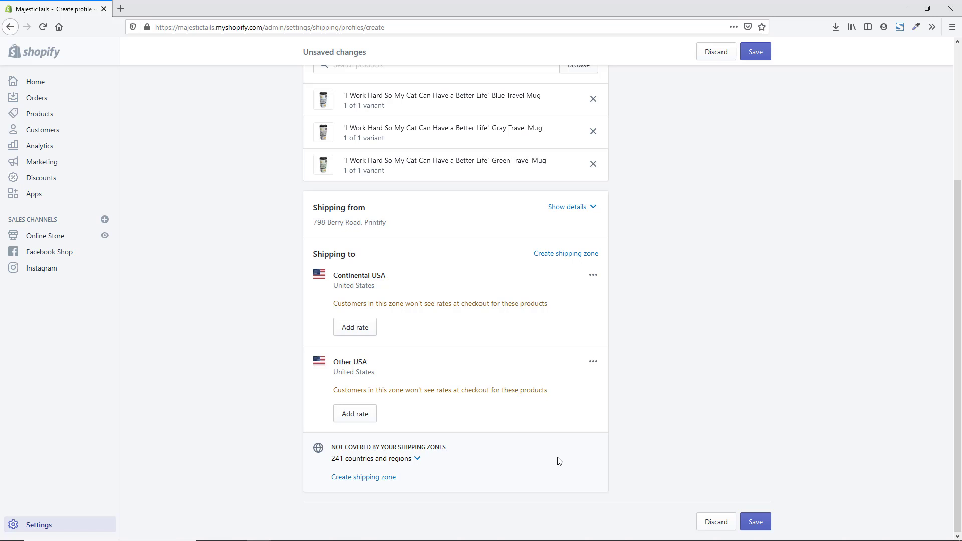
click(365, 482)
click(335, 250)
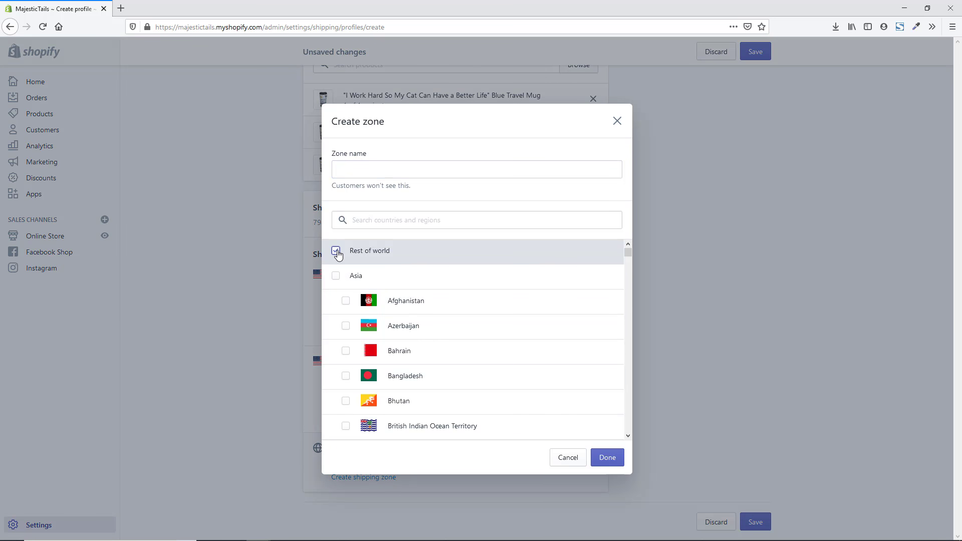
click(416, 165)
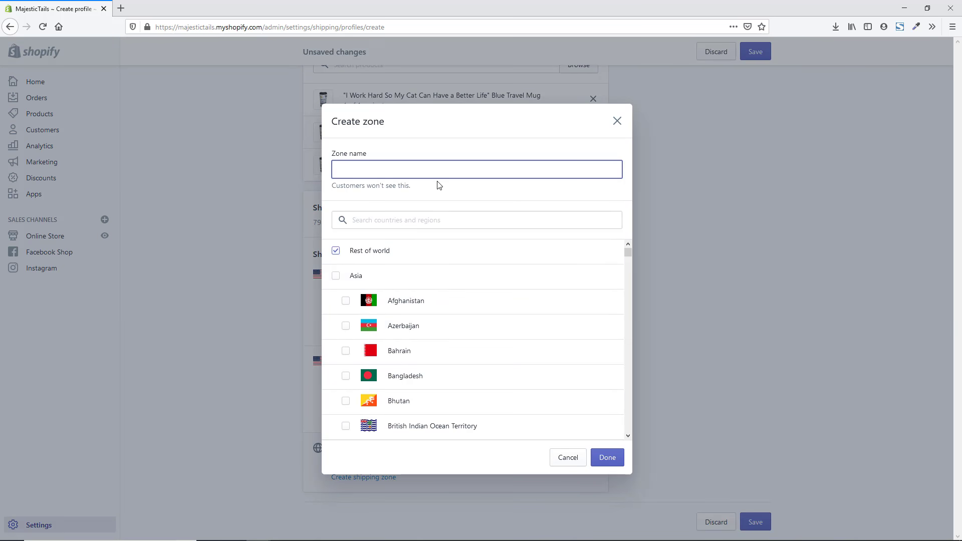
text(Rest of World)
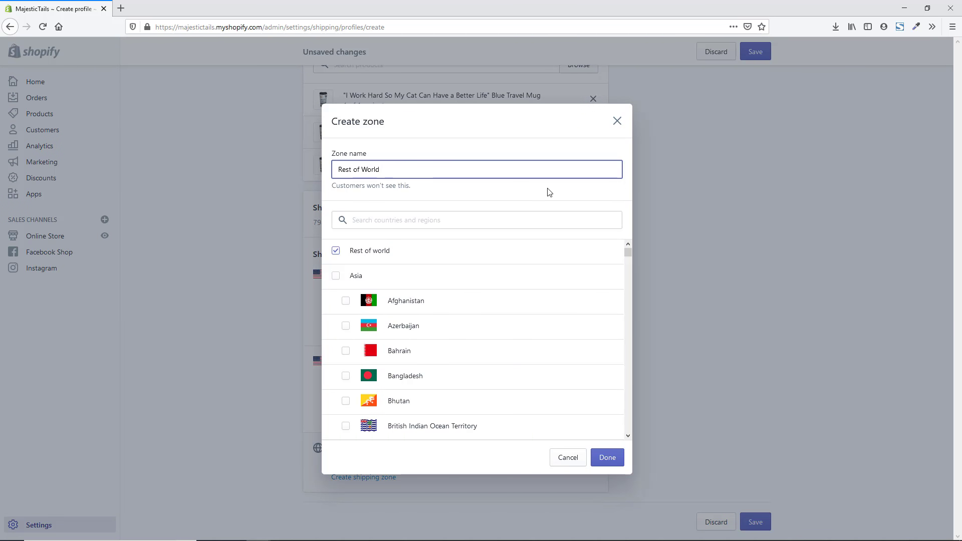
click(609, 459)
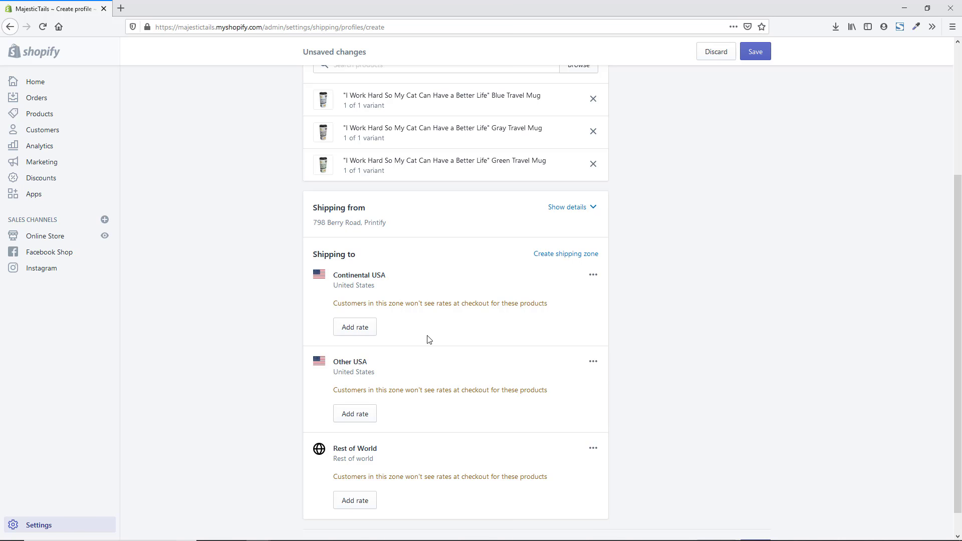
Start a rate for the Continental USA zone, view the carrier-calculated option, and return to setting up own rates.
click(343, 330)
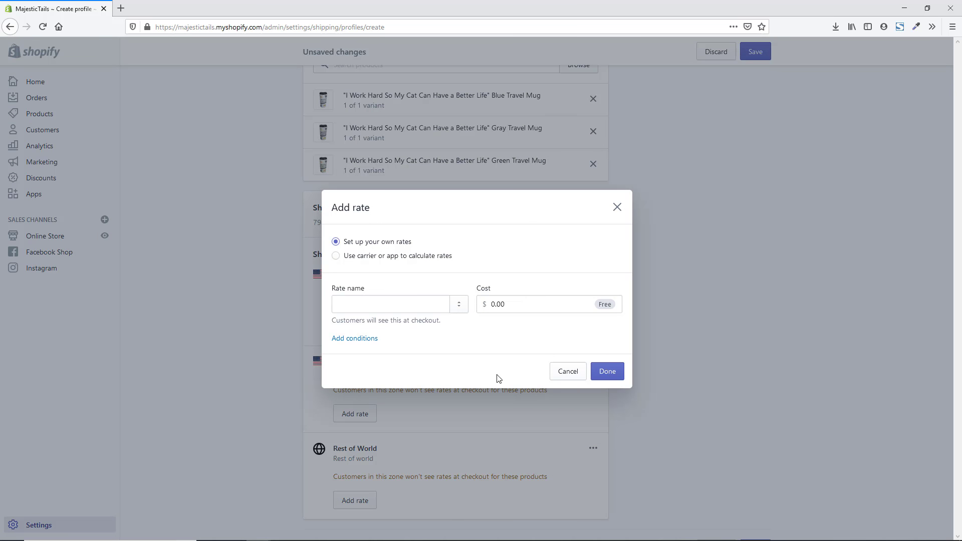
click(438, 256)
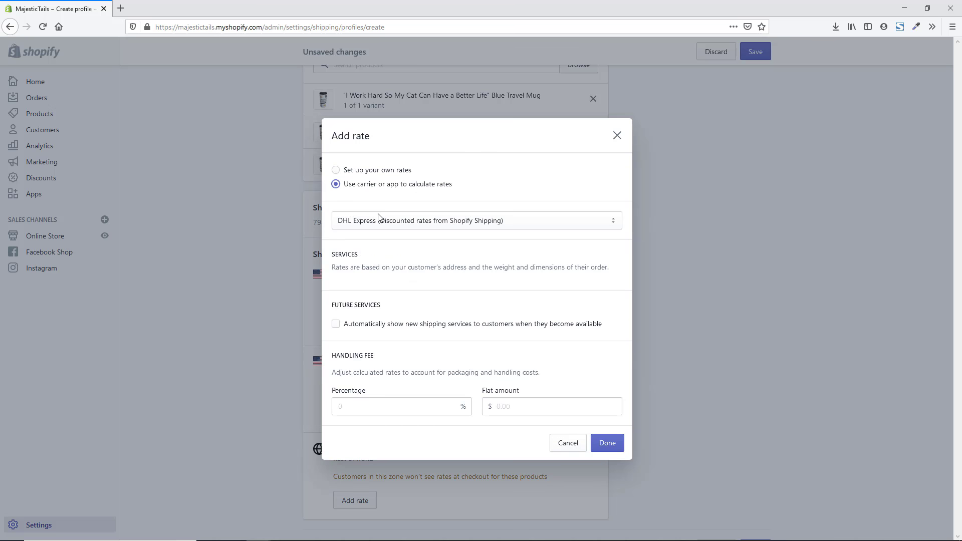
click(381, 172)
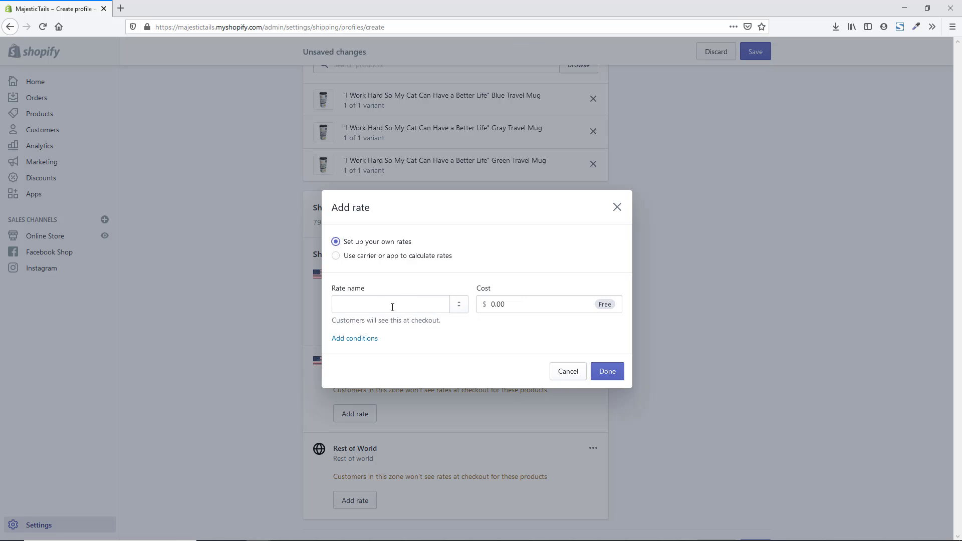
Name the Continental USA rate Heavy Items Shipping and set its cost to $20.00.
click(418, 308)
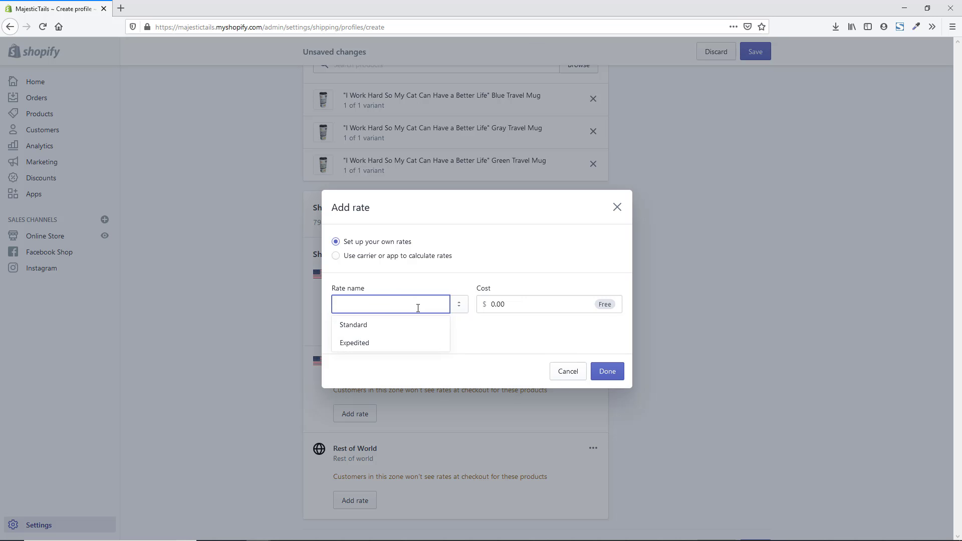
text(Heavy)
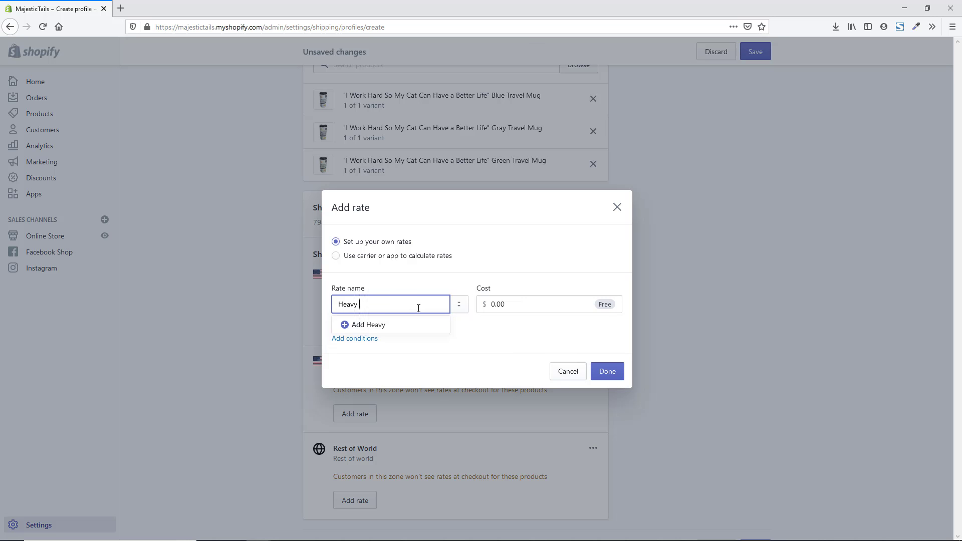
text( Items Shipping)
click(491, 304)
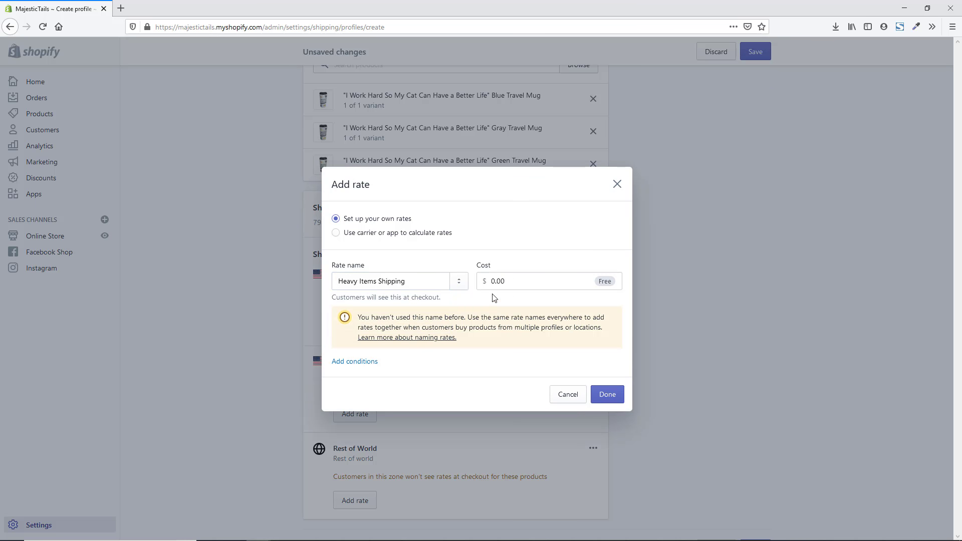
click(493, 283)
text(2)
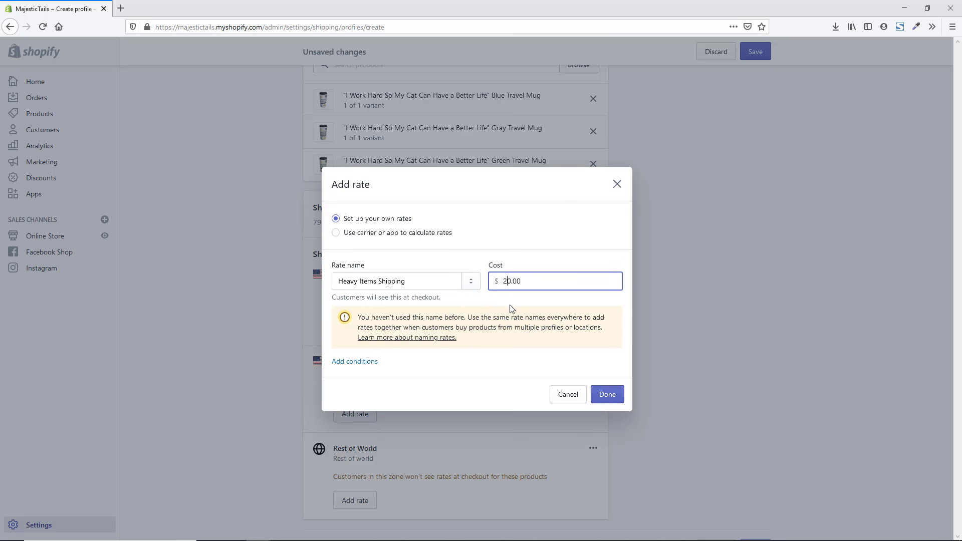
Add an item-weight condition to the Continental USA rate with a 10 lb minimum and 15 lb maximum, and finish the rate.
click(366, 363)
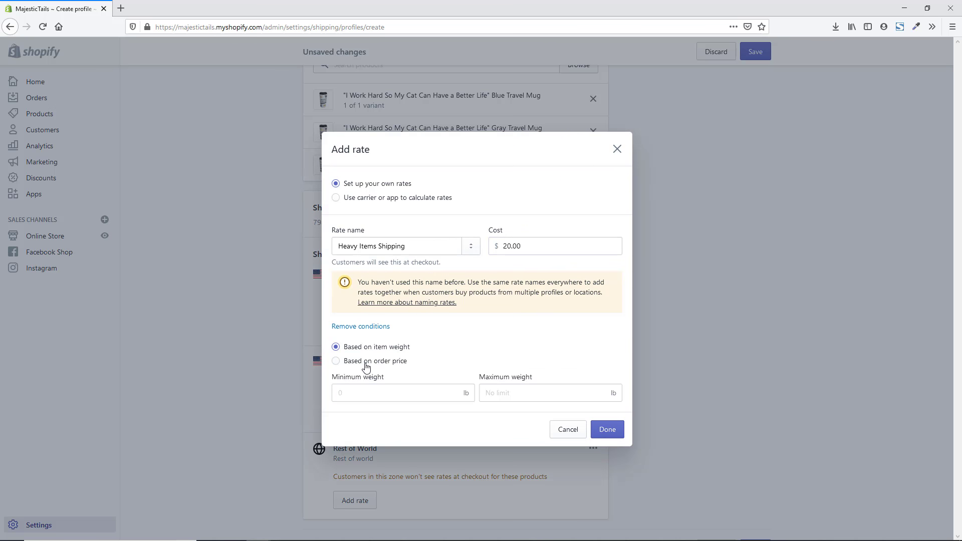
click(360, 328)
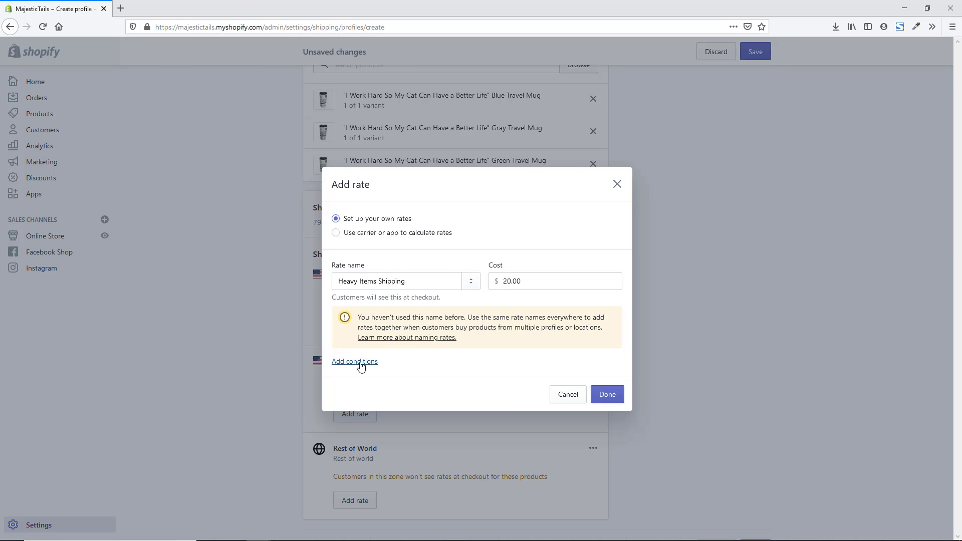
click(361, 363)
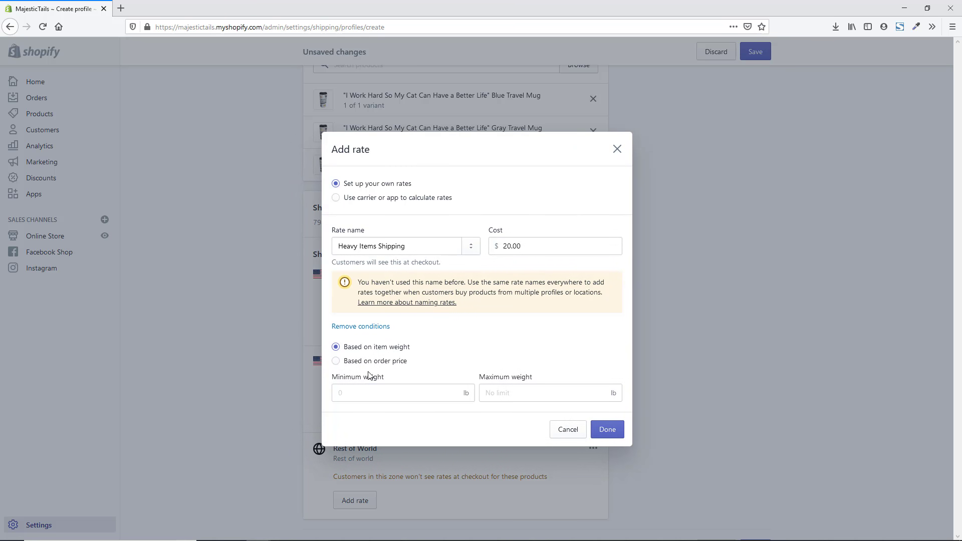
click(411, 397)
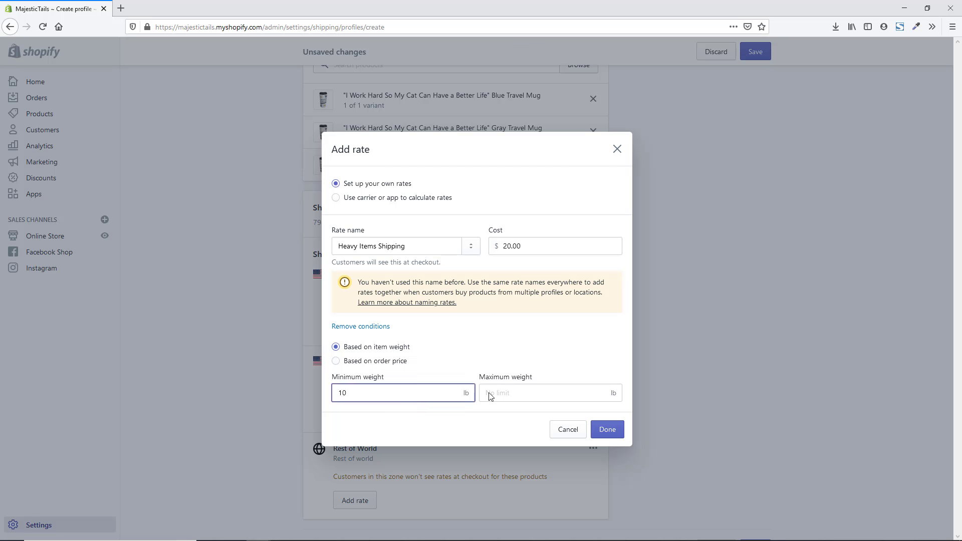
click(528, 393)
text(15)
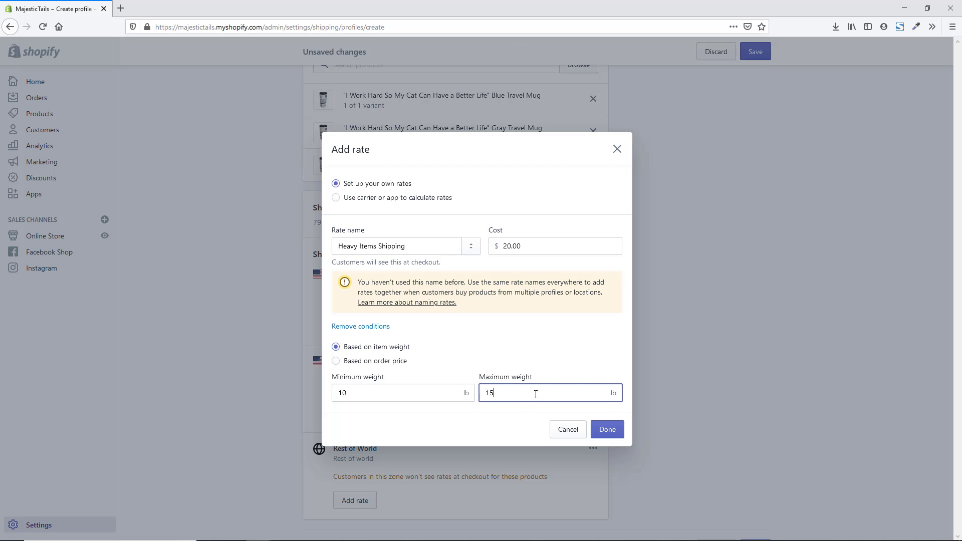
click(608, 430)
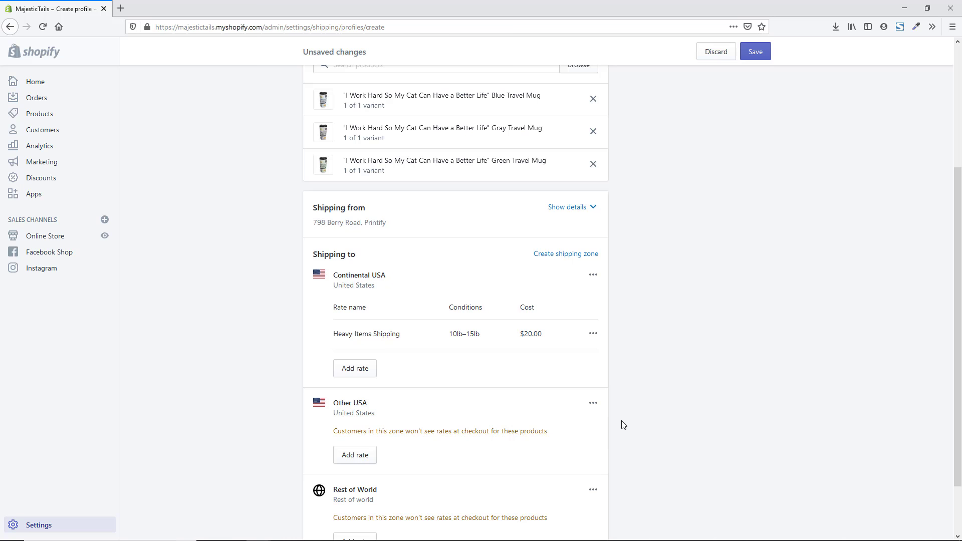
Save the new Heavy Items shipping profile.
scroll(628, 415, up, 4)
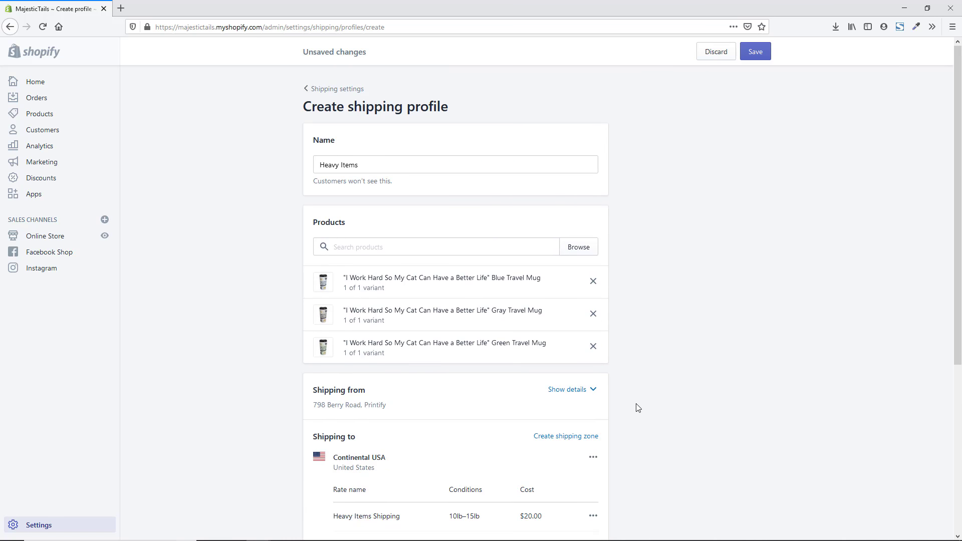
click(753, 52)
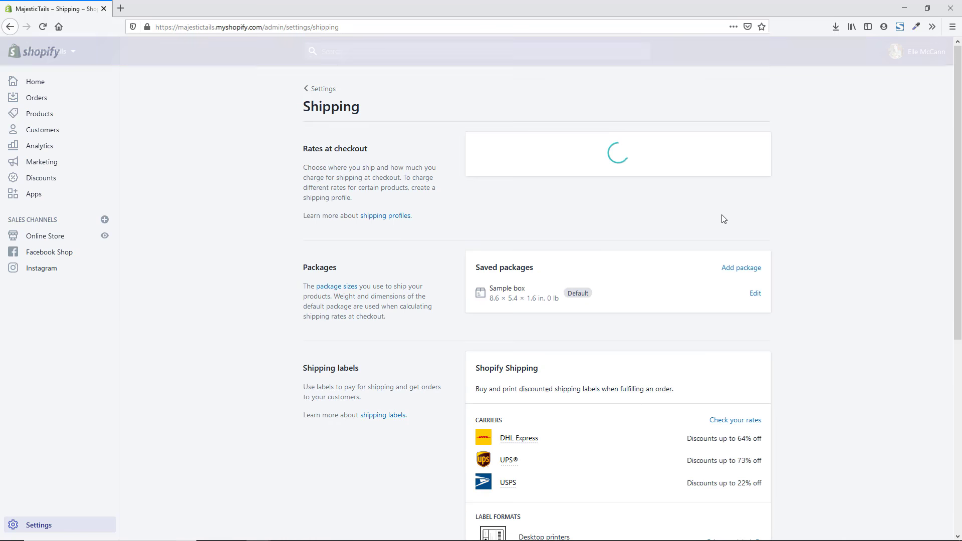